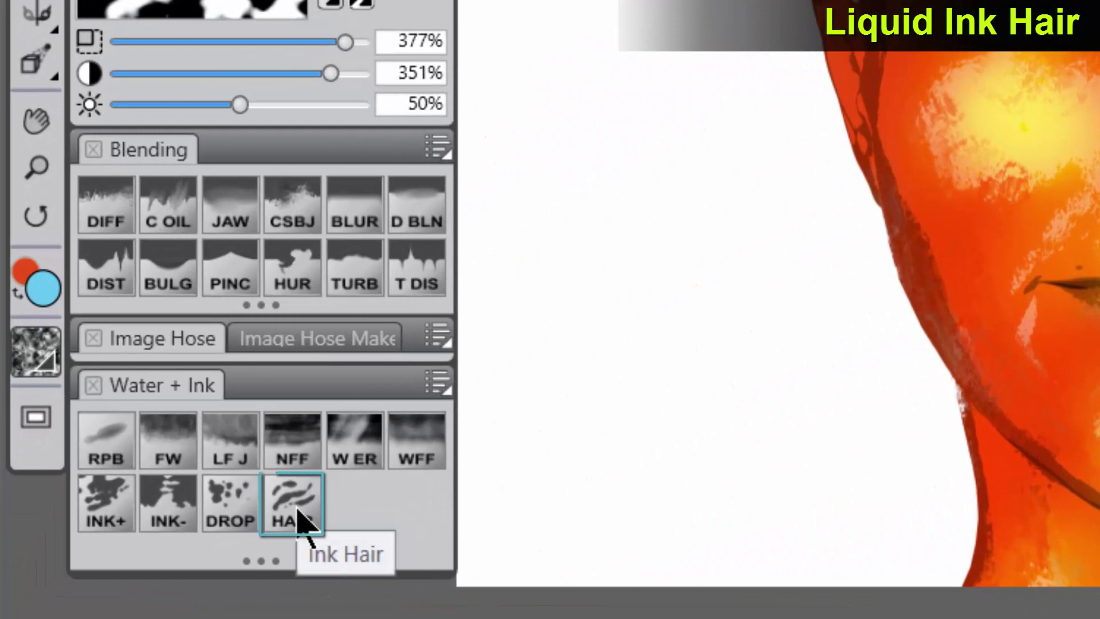
Choose the Ink Hair brush and, after undoing a light blue trial strand, sample dark blue from the head's outer edge
click(296, 510)
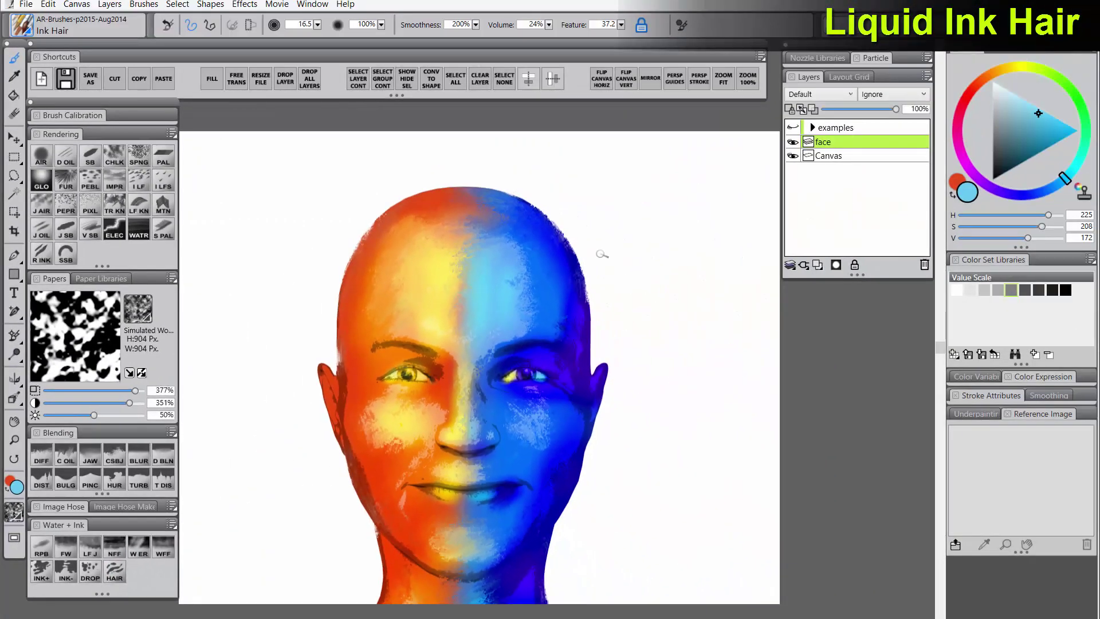
drag(629, 265, 632, 267)
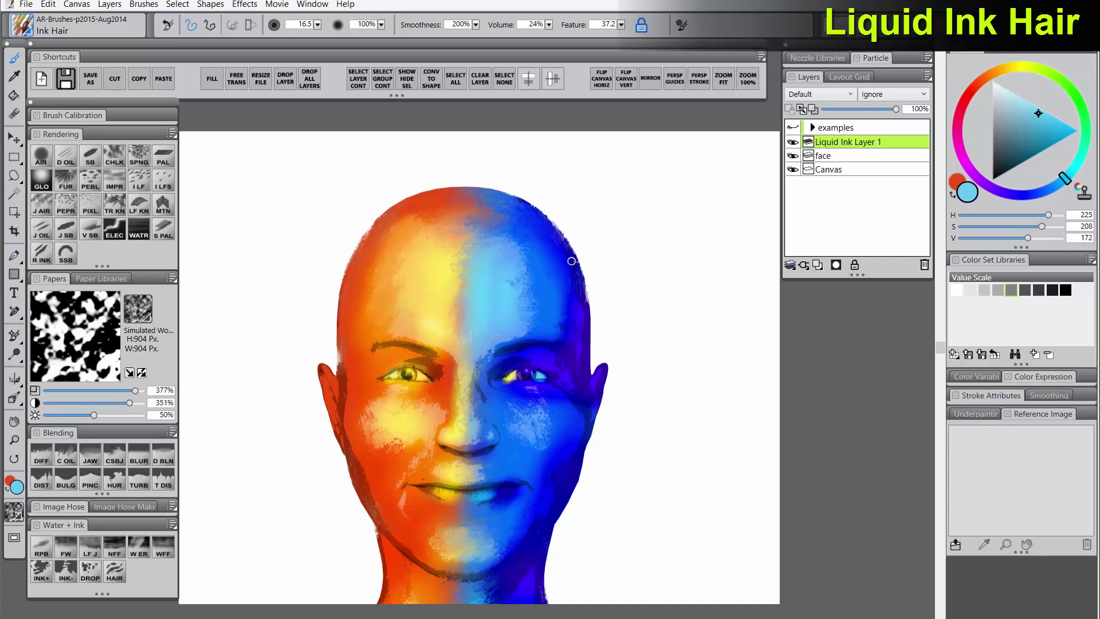
mouse_move(613, 330)
mouse_down()
mouse_move(619, 422)
mouse_move(695, 468)
mouse_up()
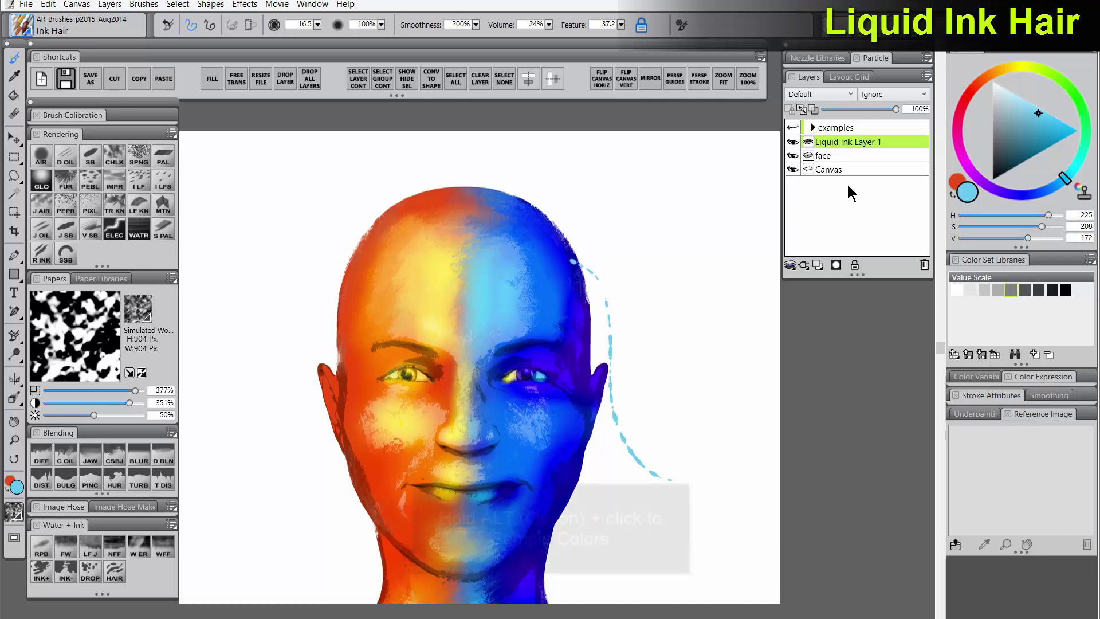
key(ctrl+z)
alt+click(578, 255)
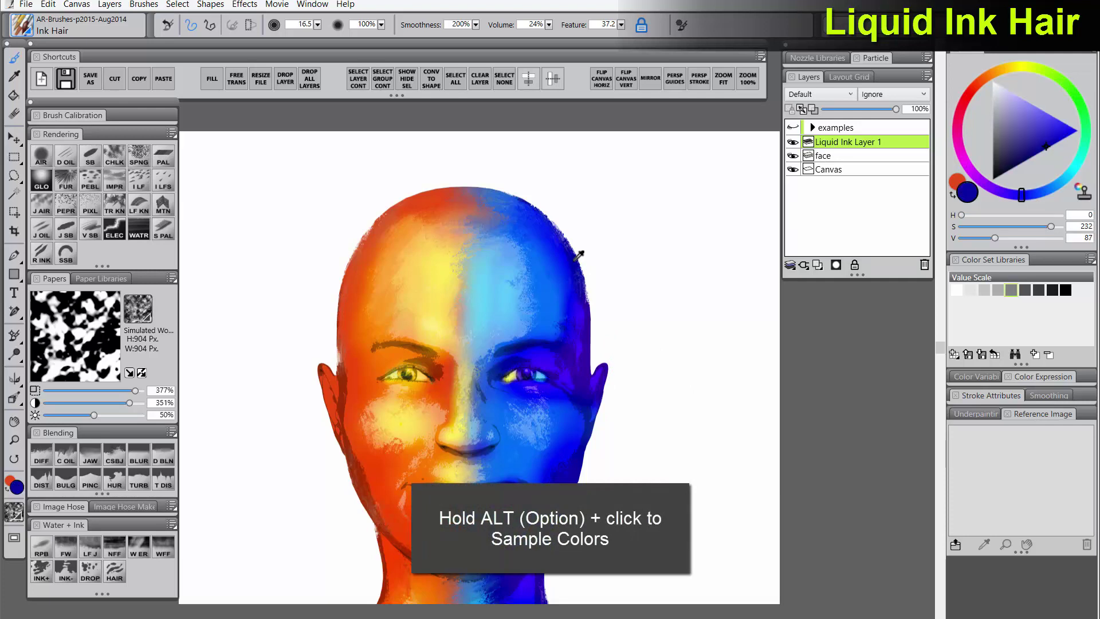
Try out dark blue Ink Hair strands beside the blue half of the head and brush over them to thin them
mouse_move(573, 232)
mouse_down()
mouse_move(667, 364)
mouse_move(558, 225)
mouse_move(693, 559)
mouse_up()
drag(554, 208, 696, 526)
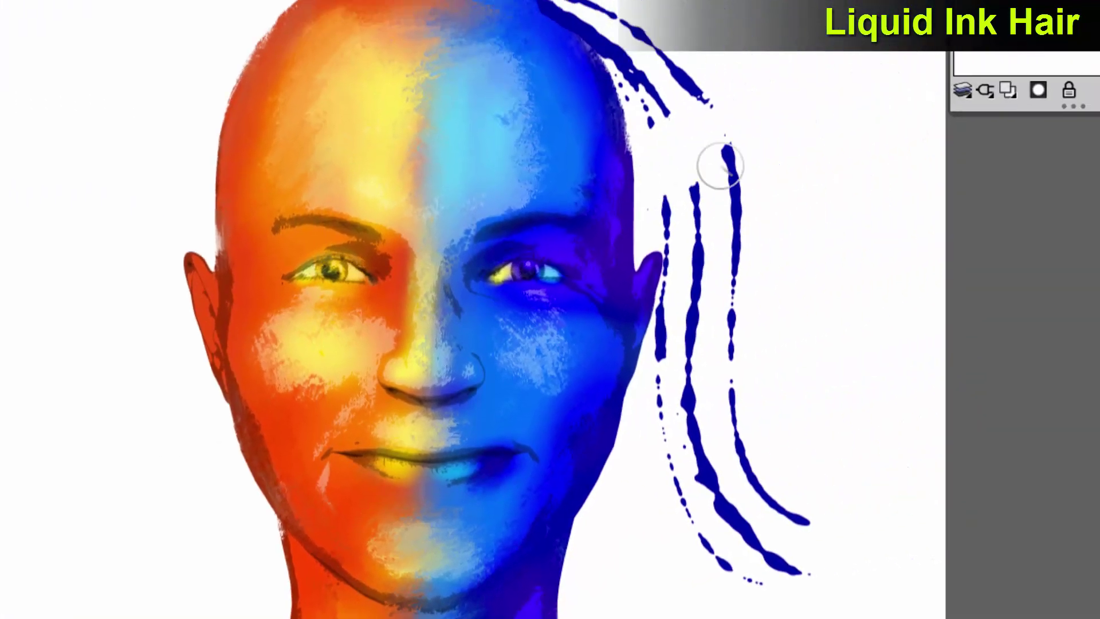
mouse_move(720, 166)
mouse_down()
mouse_move(668, 294)
mouse_move(689, 430)
mouse_move(687, 527)
mouse_up()
key(ctrl+z)
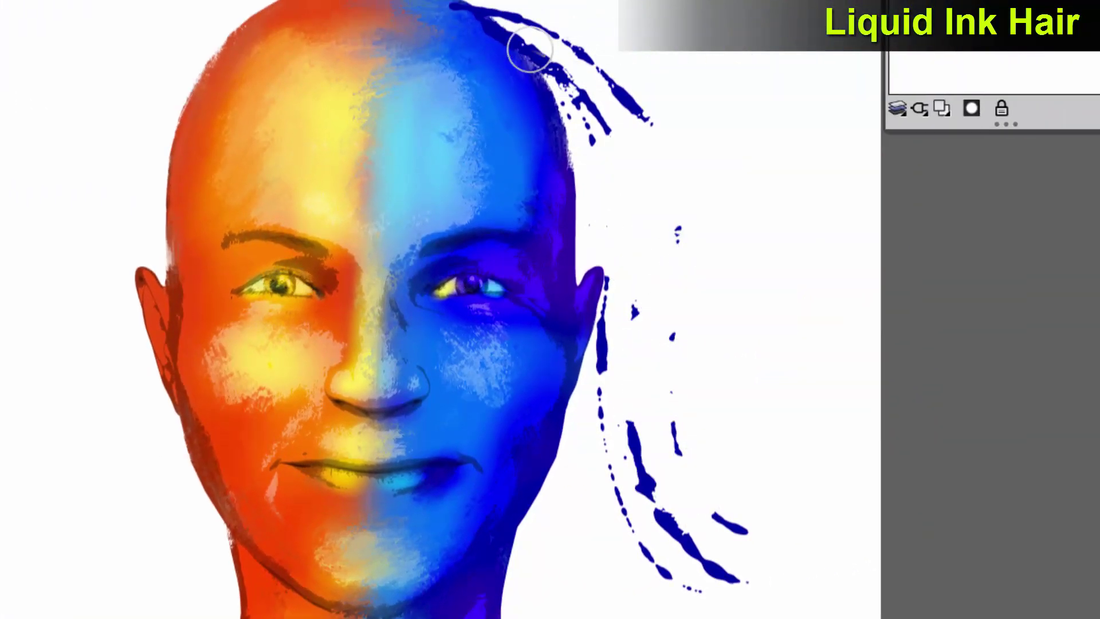
drag(609, 130, 610, 122)
drag(498, 14, 641, 110)
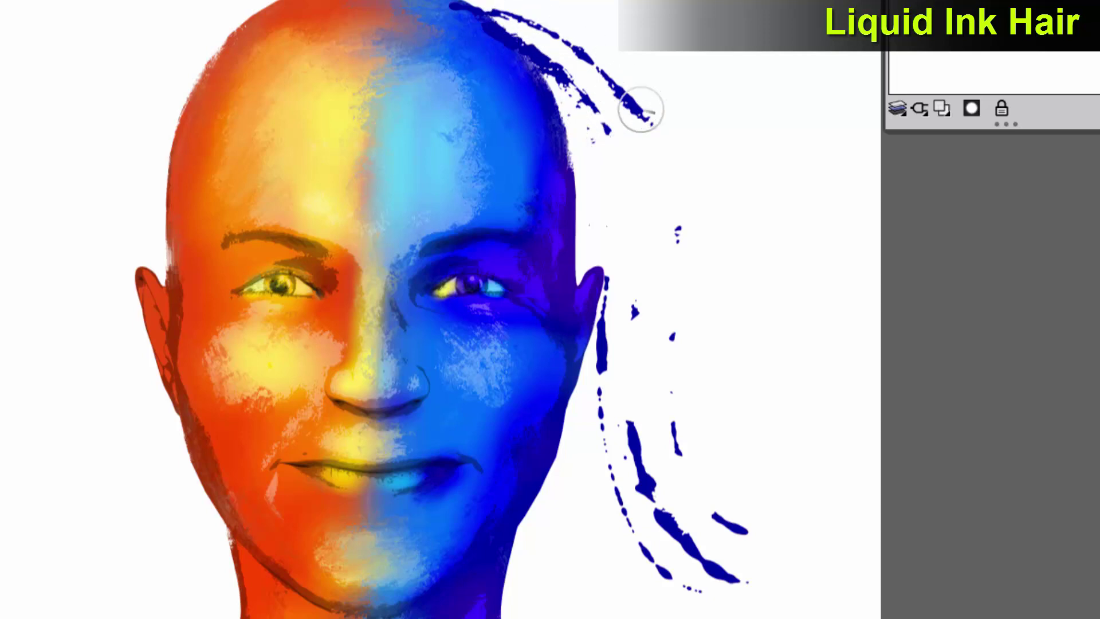
mouse_move(604, 306)
mouse_down()
mouse_move(659, 515)
mouse_move(746, 580)
mouse_move(689, 530)
mouse_move(738, 528)
mouse_move(757, 543)
mouse_move(707, 567)
mouse_up()
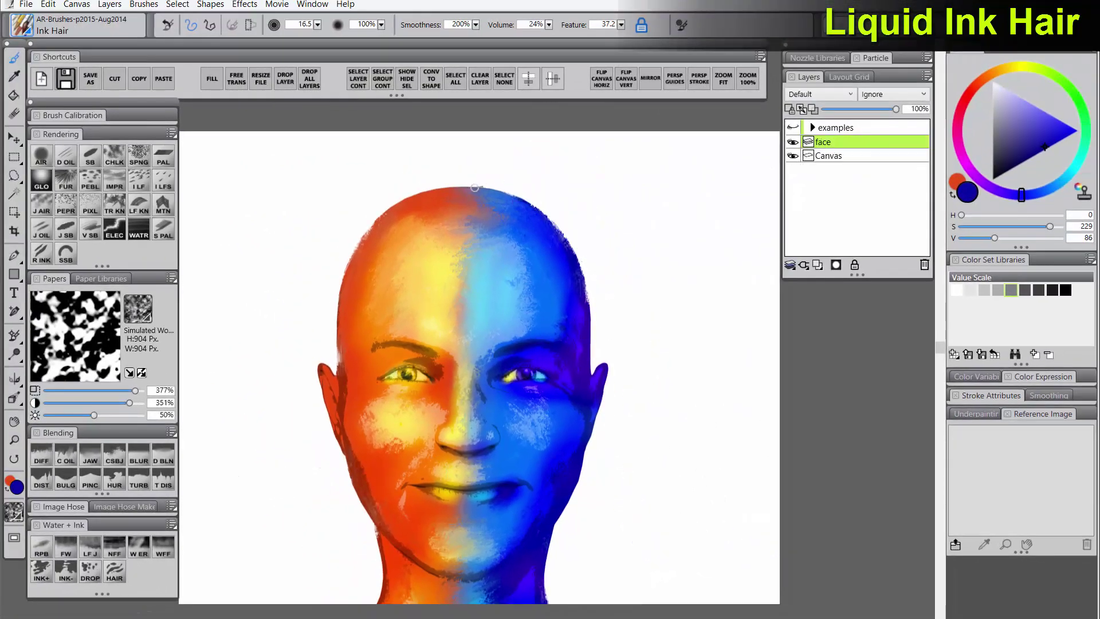
Paint long dark blue strands from the parting along the blue side of the head, past the ear and neck
mouse_move(475, 186)
mouse_down()
mouse_move(530, 207)
mouse_move(572, 296)
mouse_move(607, 314)
mouse_move(578, 300)
mouse_move(609, 465)
mouse_up()
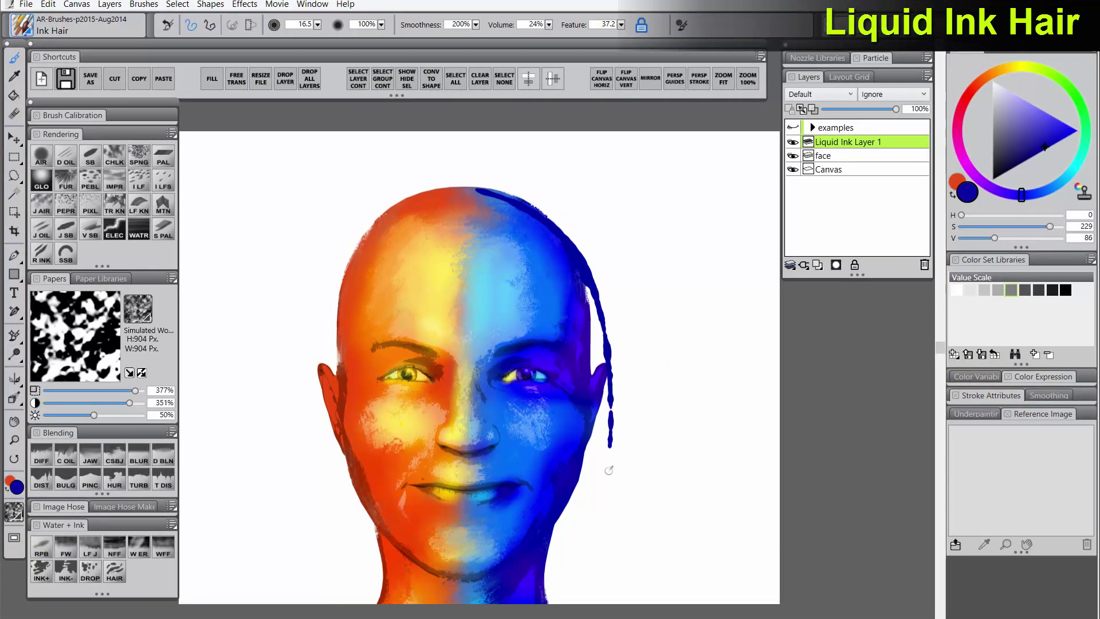
mouse_move(584, 283)
mouse_down()
mouse_move(604, 368)
mouse_move(624, 579)
mouse_up()
drag(585, 407, 610, 602)
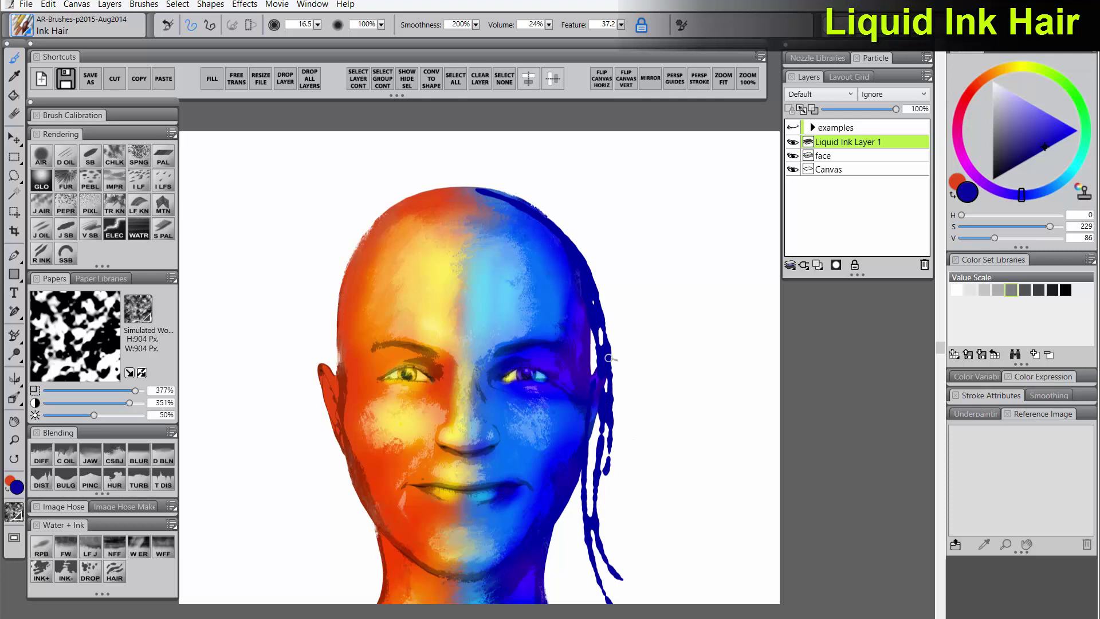
mouse_move(608, 358)
mouse_down()
mouse_move(626, 576)
mouse_move(613, 495)
mouse_move(649, 602)
mouse_up()
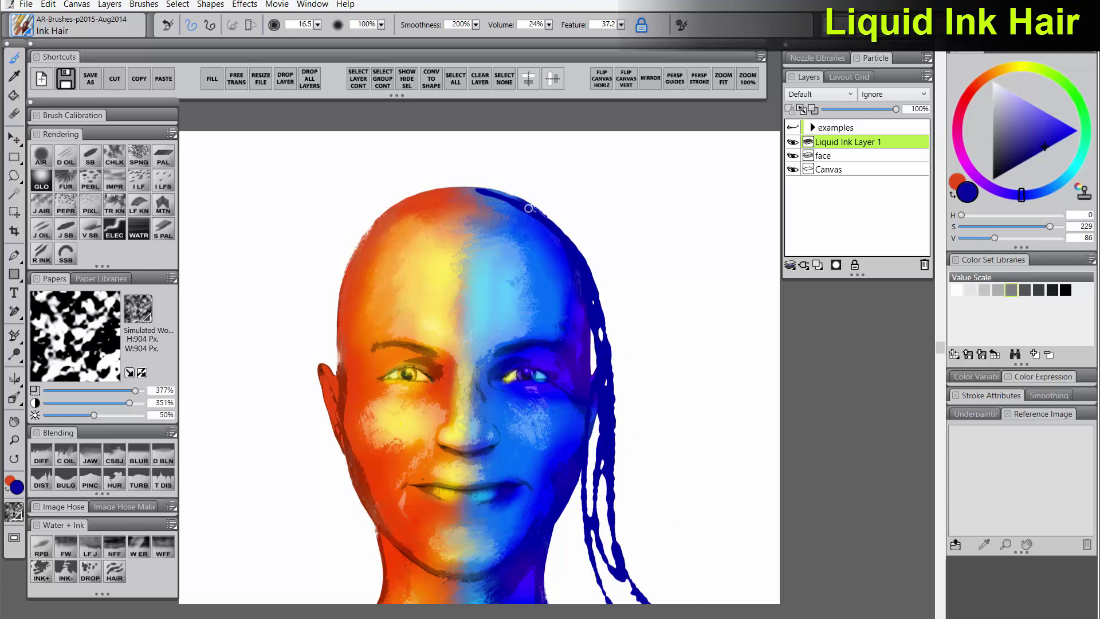
mouse_move(636, 346)
mouse_down()
mouse_move(631, 467)
mouse_move(679, 614)
mouse_up()
mouse_move(484, 186)
mouse_down()
mouse_move(576, 218)
mouse_move(651, 339)
mouse_move(632, 554)
mouse_move(627, 335)
mouse_move(616, 602)
mouse_up()
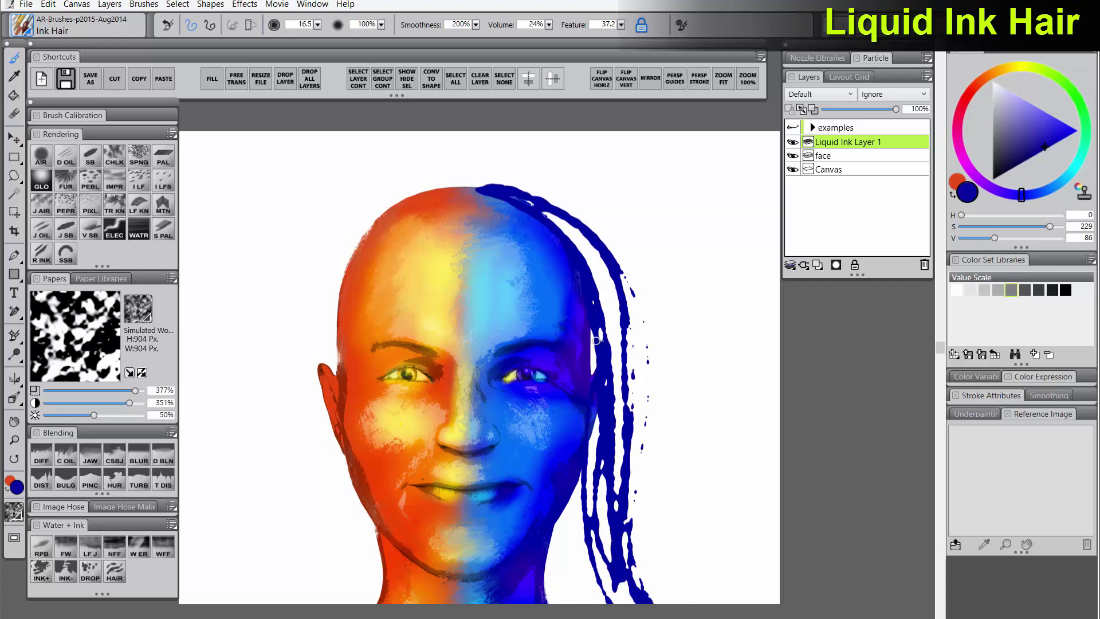
Add shorter dark blue strands sweeping from the parting over the crown and across the blue side of the forehead
mouse_move(472, 191)
mouse_down()
mouse_move(561, 207)
mouse_move(587, 287)
mouse_up()
mouse_move(472, 183)
mouse_down()
mouse_move(626, 260)
mouse_move(626, 309)
mouse_up()
drag(473, 191, 642, 298)
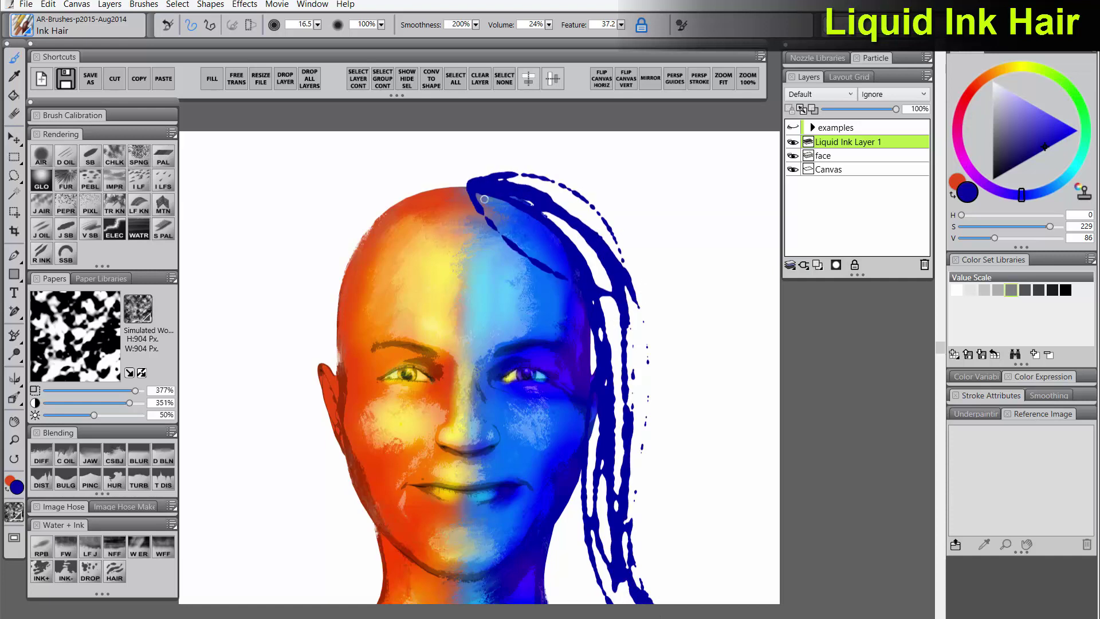
mouse_move(484, 198)
mouse_down()
mouse_move(605, 343)
mouse_move(486, 198)
mouse_move(590, 362)
mouse_up()
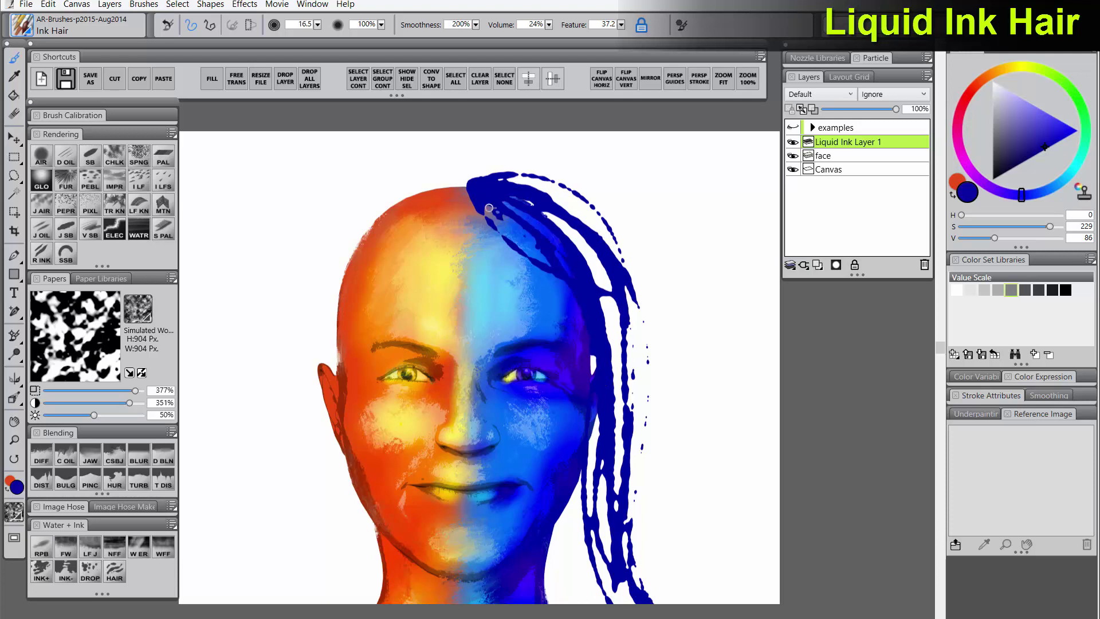
mouse_move(477, 200)
mouse_down()
mouse_move(510, 267)
mouse_move(578, 302)
mouse_up()
mouse_move(494, 237)
mouse_down()
mouse_move(593, 345)
mouse_move(593, 375)
mouse_up()
mouse_move(508, 259)
mouse_down()
mouse_move(598, 410)
mouse_move(591, 516)
mouse_up()
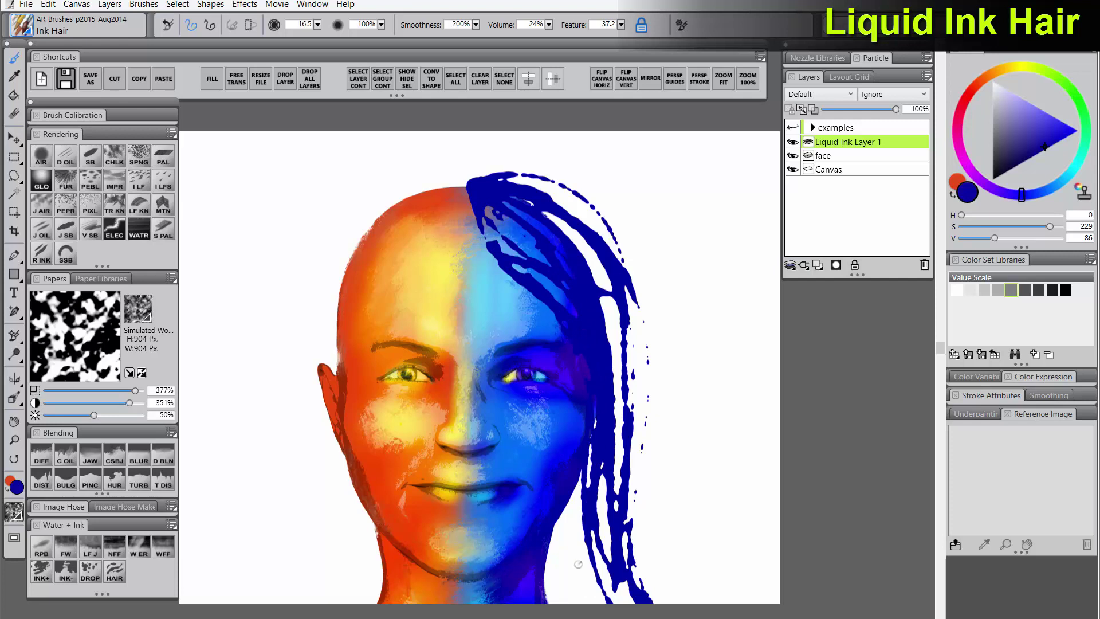
Fill the gaps in the dark blue hair beside the cheek and neck and along the outer crown
mouse_move(569, 336)
mouse_down()
mouse_move(578, 504)
mouse_move(566, 601)
mouse_up()
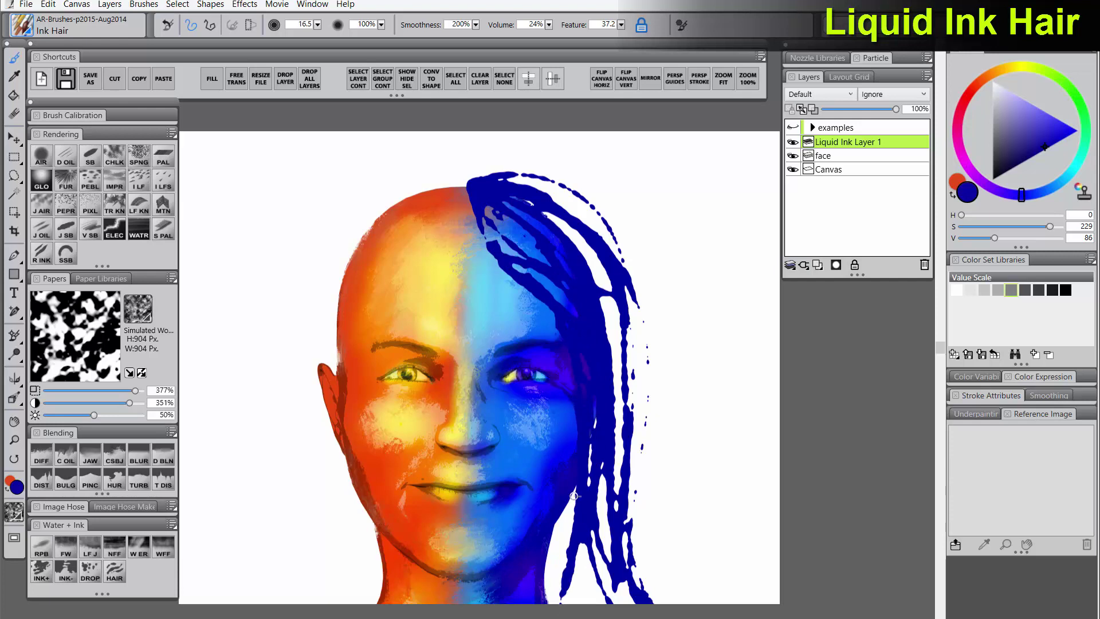
mouse_move(575, 496)
mouse_down()
mouse_move(550, 572)
mouse_move(559, 611)
mouse_move(558, 544)
mouse_move(552, 564)
mouse_move(572, 513)
mouse_move(557, 536)
mouse_up()
mouse_move(578, 489)
mouse_down()
mouse_move(558, 595)
mouse_move(562, 571)
mouse_move(579, 593)
mouse_move(584, 545)
mouse_move(591, 592)
mouse_move(607, 610)
mouse_move(607, 575)
mouse_move(630, 608)
mouse_move(599, 428)
mouse_move(580, 489)
mouse_move(610, 474)
mouse_move(610, 557)
mouse_move(608, 348)
mouse_move(554, 182)
mouse_move(597, 249)
mouse_move(624, 471)
mouse_up()
drag(609, 218, 636, 304)
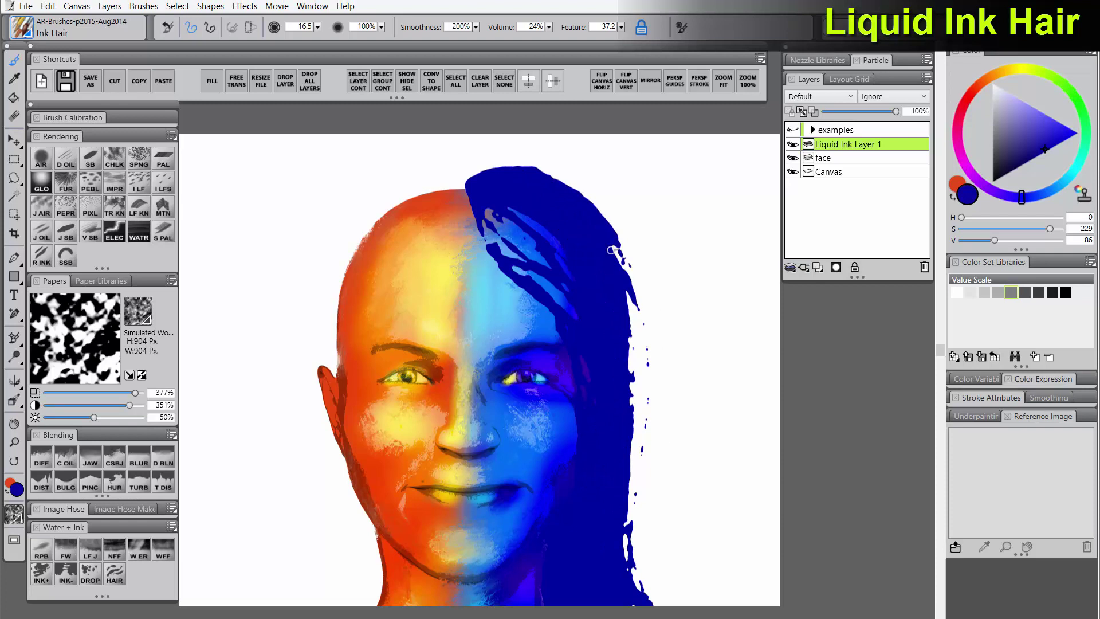
Paint thin loose dark blue strands flaring outward and down from the outer edge of the blue hair
drag(614, 248, 650, 429)
mouse_move(640, 295)
mouse_down()
mouse_move(647, 387)
mouse_move(731, 568)
mouse_up()
mouse_move(628, 352)
mouse_down()
mouse_move(651, 514)
mouse_move(709, 487)
mouse_up()
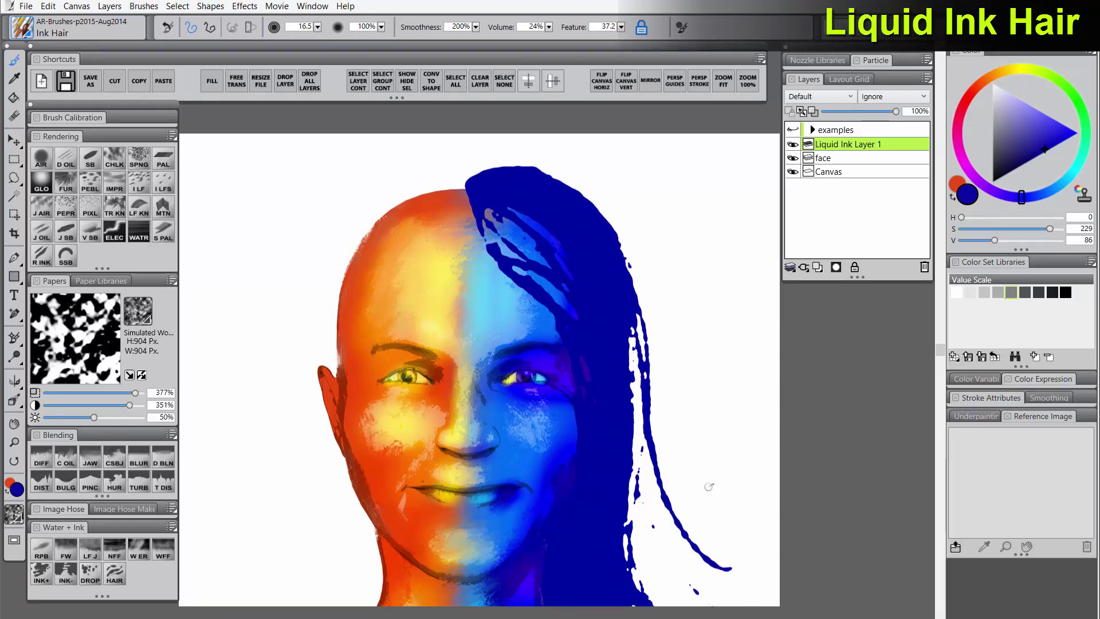
mouse_move(630, 387)
mouse_down()
mouse_move(696, 591)
mouse_move(725, 607)
mouse_up()
drag(631, 447, 681, 562)
drag(629, 468, 704, 602)
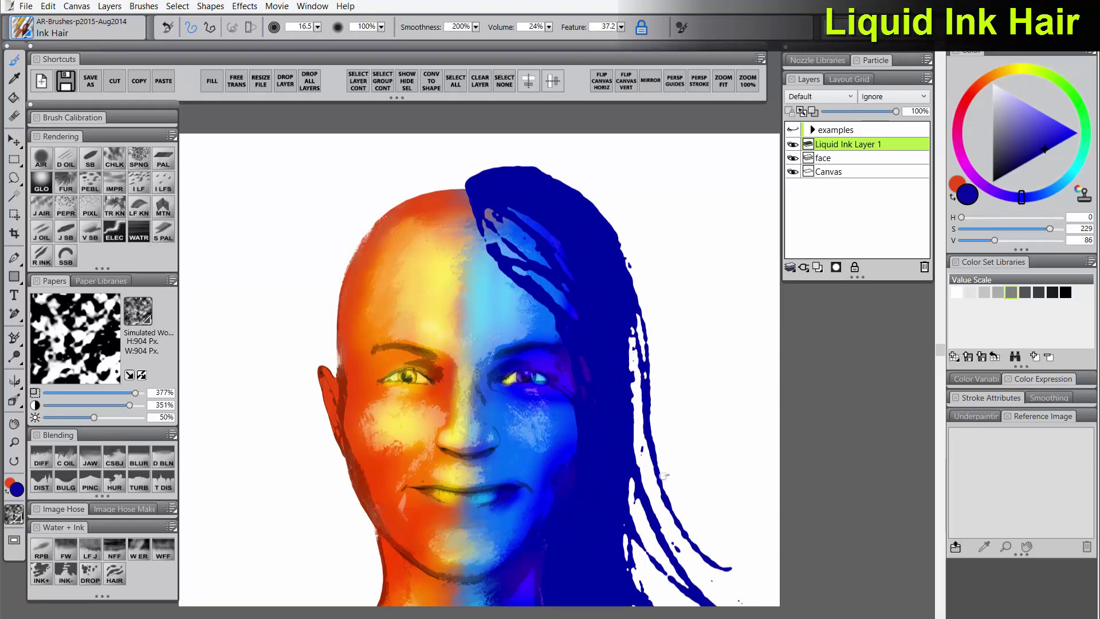
Add windblown dark blue strands from the hair's outer edge toward the canvas border, undoing the last stray stroke
mouse_move(622, 246)
mouse_down()
mouse_move(667, 398)
mouse_move(776, 464)
mouse_up()
drag(628, 327, 762, 476)
drag(637, 411, 777, 557)
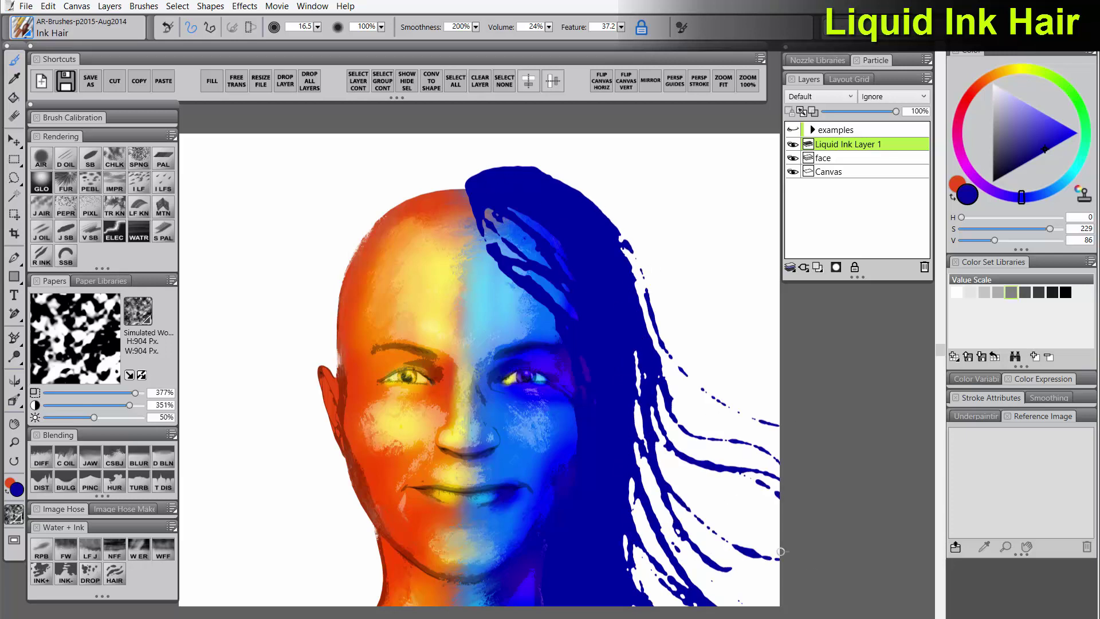
drag(623, 250, 756, 434)
drag(637, 284, 765, 450)
mouse_move(691, 257)
mouse_down()
mouse_move(672, 385)
mouse_move(782, 444)
mouse_up()
key(ctrl+z)
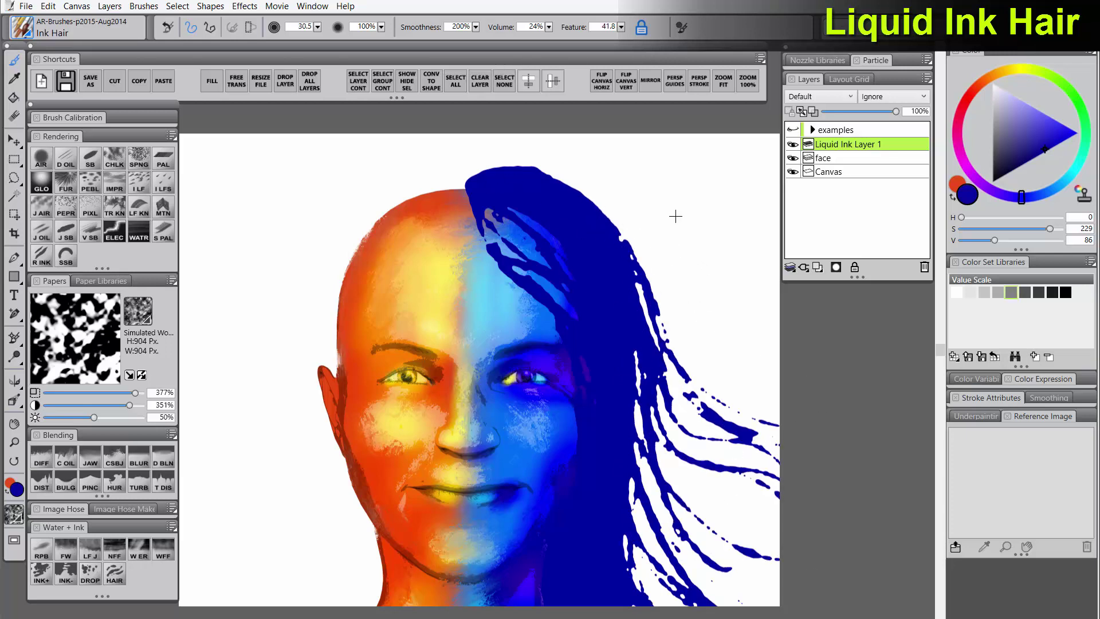
Enlarge the brush to size 33.0 and thicken the outer contour and lower strands of the dark blue hair
drag(675, 216, 631, 214)
drag(563, 186, 724, 401)
key(ctrl+z)
drag(629, 237, 781, 413)
drag(662, 449, 750, 605)
drag(636, 484, 733, 601)
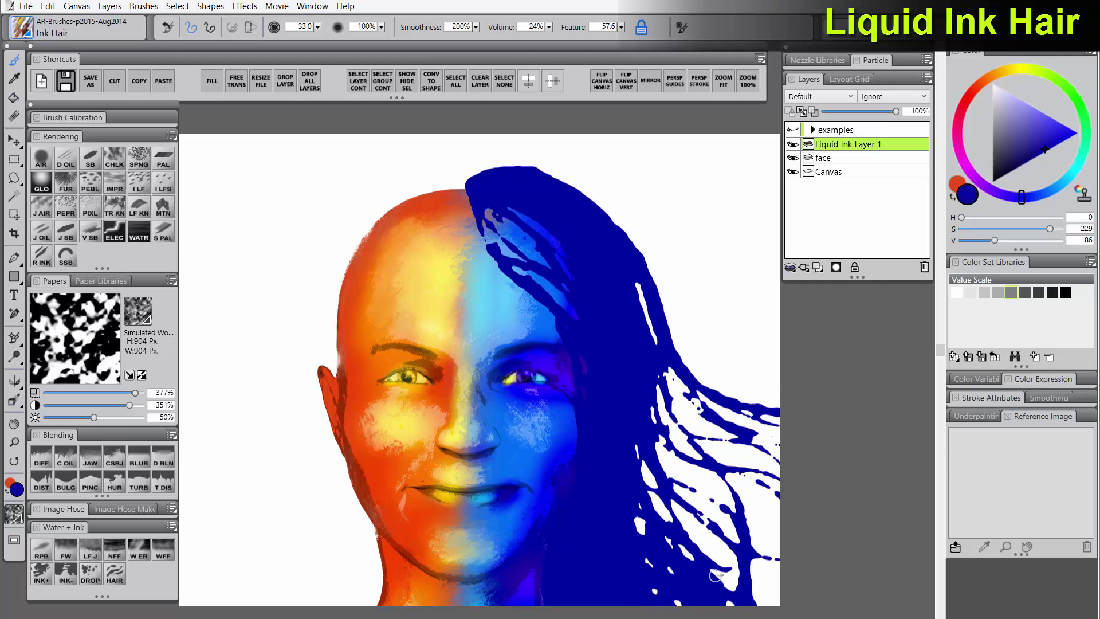
On a new layer, paint a dark red strand from the parting over the orange side of the head
click(974, 87)
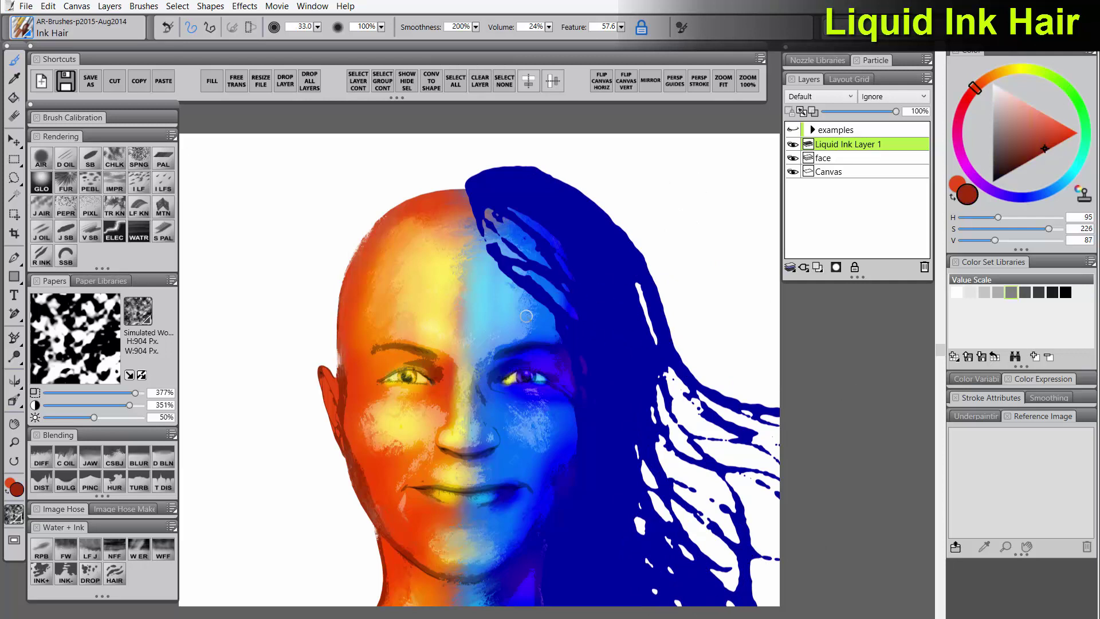
click(818, 269)
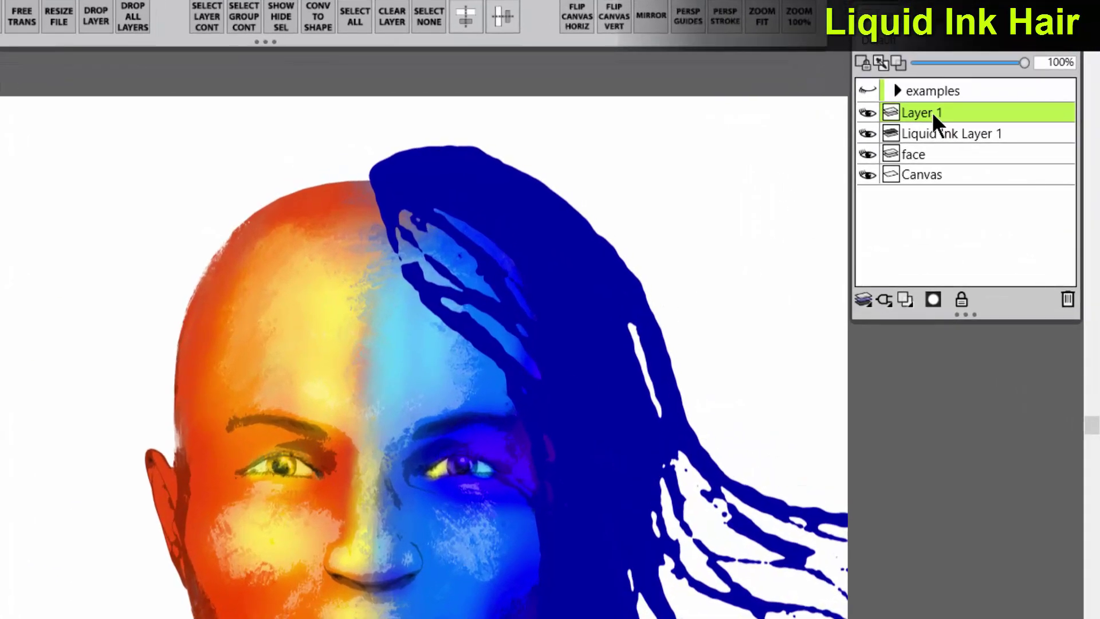
mouse_move(373, 178)
mouse_down()
mouse_move(329, 161)
mouse_move(143, 309)
mouse_up()
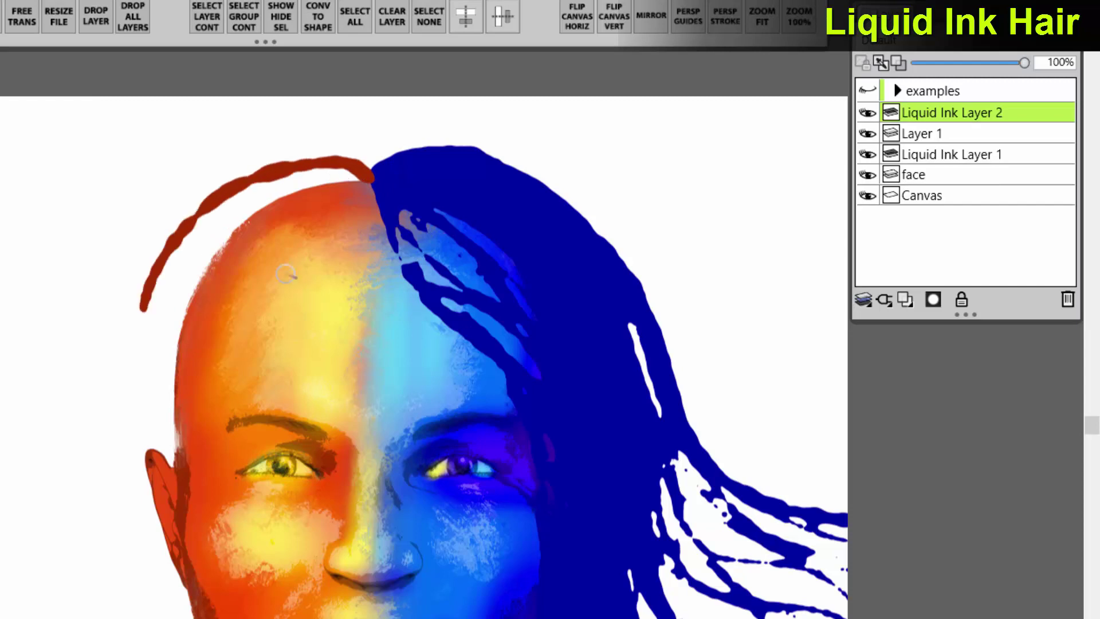
Try a dark red stroke across the blue hair on Liquid Ink Layer 1, and undo it
click(937, 156)
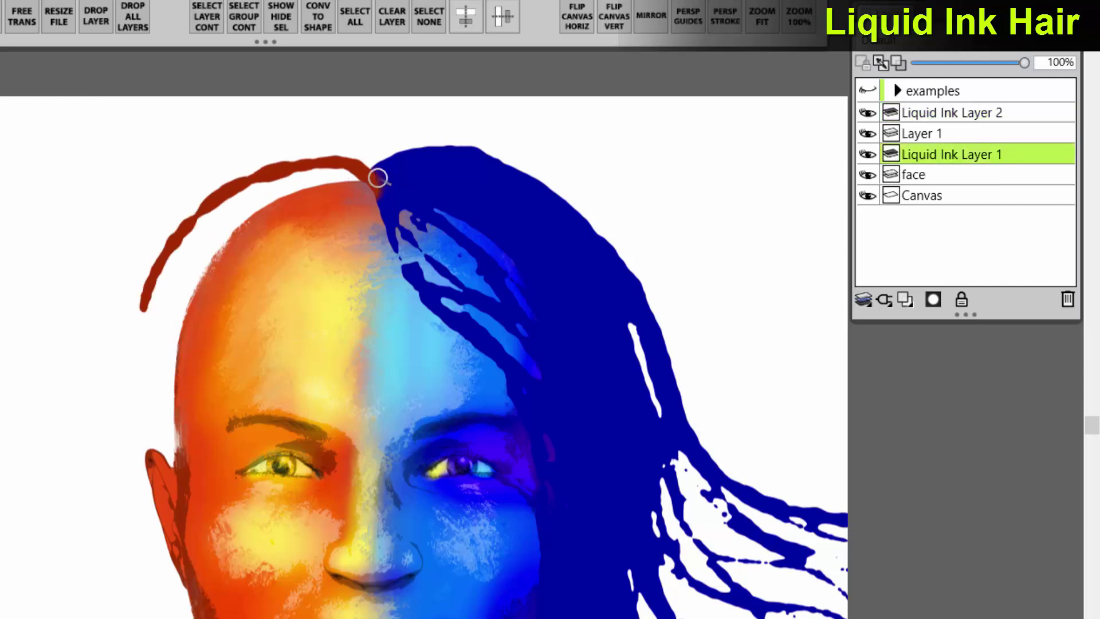
mouse_move(378, 177)
mouse_down()
mouse_move(388, 203)
mouse_move(411, 179)
mouse_move(528, 213)
mouse_up()
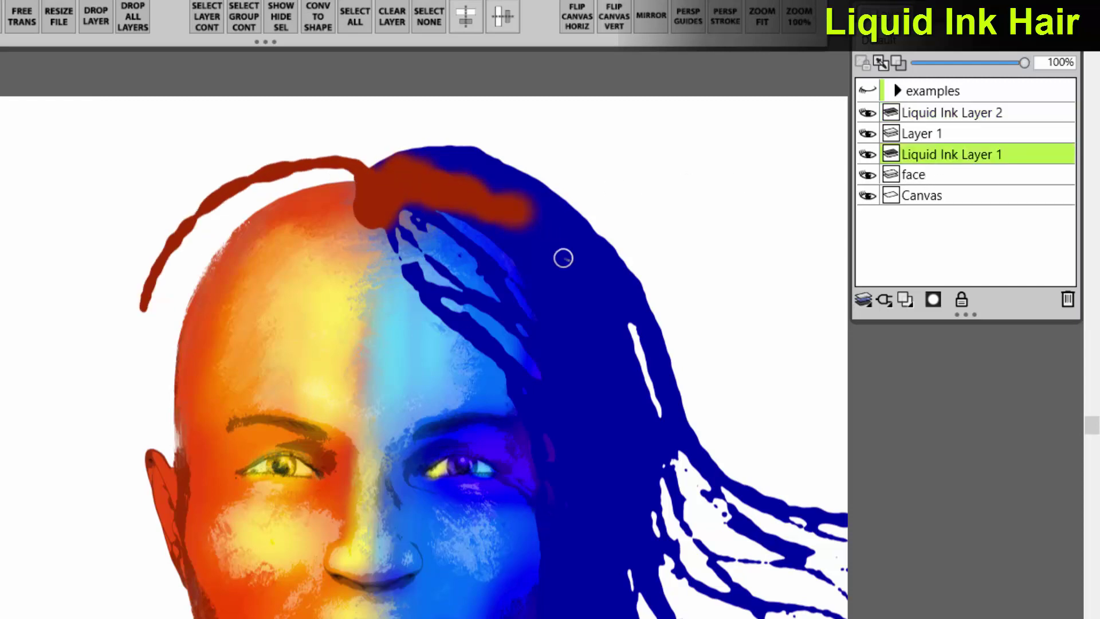
key(ctrl+z)
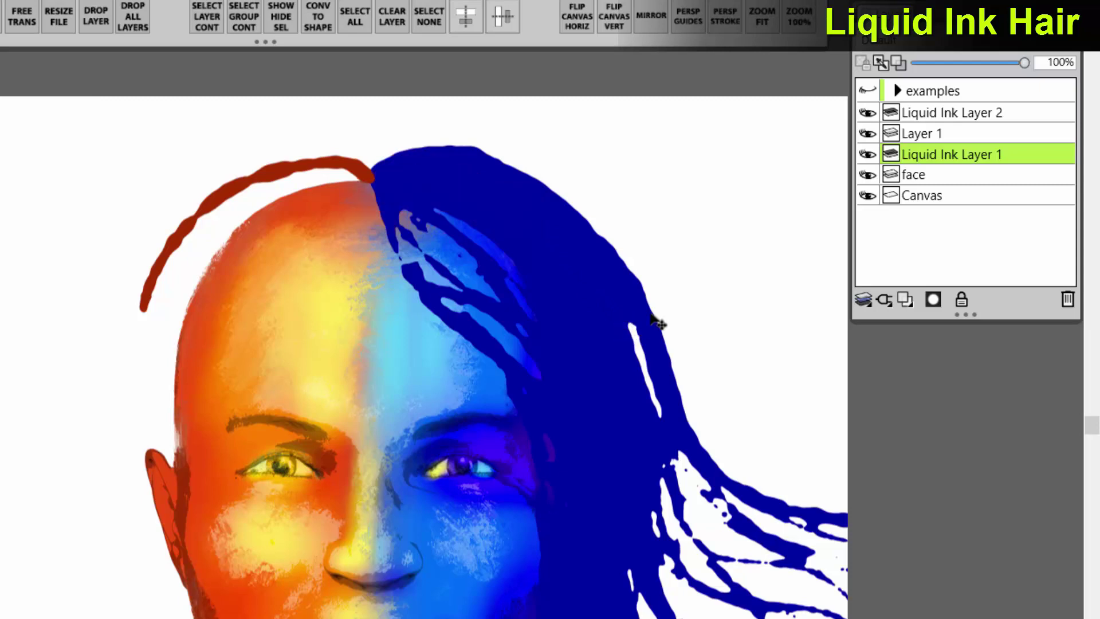
On Liquid Ink Layer 2, build up solid dark red hair over the crown and down past the ear and neck
click(943, 116)
mouse_move(355, 165)
mouse_down()
mouse_move(385, 186)
mouse_move(341, 204)
mouse_move(333, 192)
mouse_move(266, 206)
mouse_up()
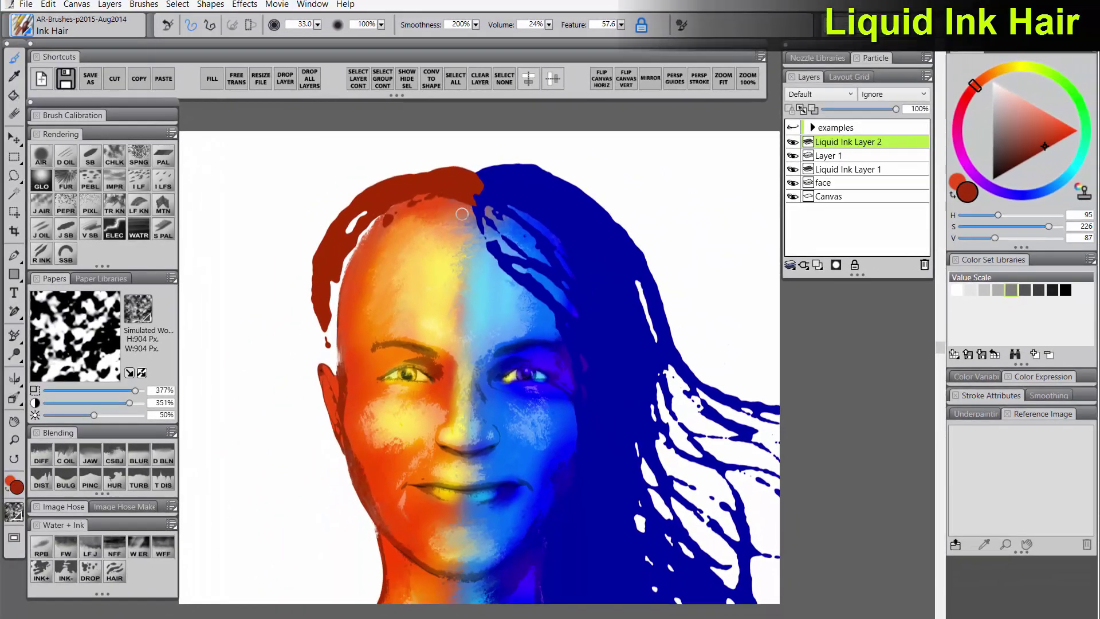
mouse_move(450, 203)
mouse_down()
mouse_move(402, 209)
mouse_move(473, 229)
mouse_move(402, 208)
mouse_move(338, 319)
mouse_move(406, 205)
mouse_up()
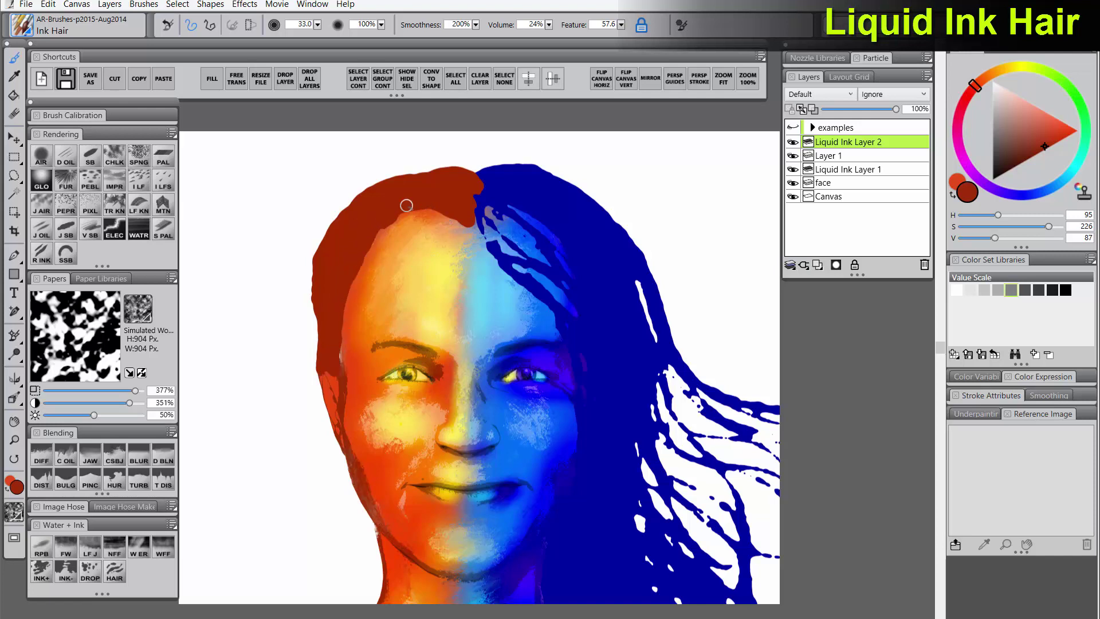
mouse_move(342, 338)
mouse_down()
mouse_move(351, 413)
mouse_move(338, 564)
mouse_move(367, 500)
mouse_move(357, 504)
mouse_move(351, 459)
mouse_move(385, 593)
mouse_move(372, 590)
mouse_move(363, 535)
mouse_move(341, 499)
mouse_move(374, 583)
mouse_move(318, 581)
mouse_up()
mouse_move(443, 174)
mouse_down()
mouse_move(295, 456)
mouse_move(307, 476)
mouse_move(325, 404)
mouse_move(318, 316)
mouse_move(306, 441)
mouse_up()
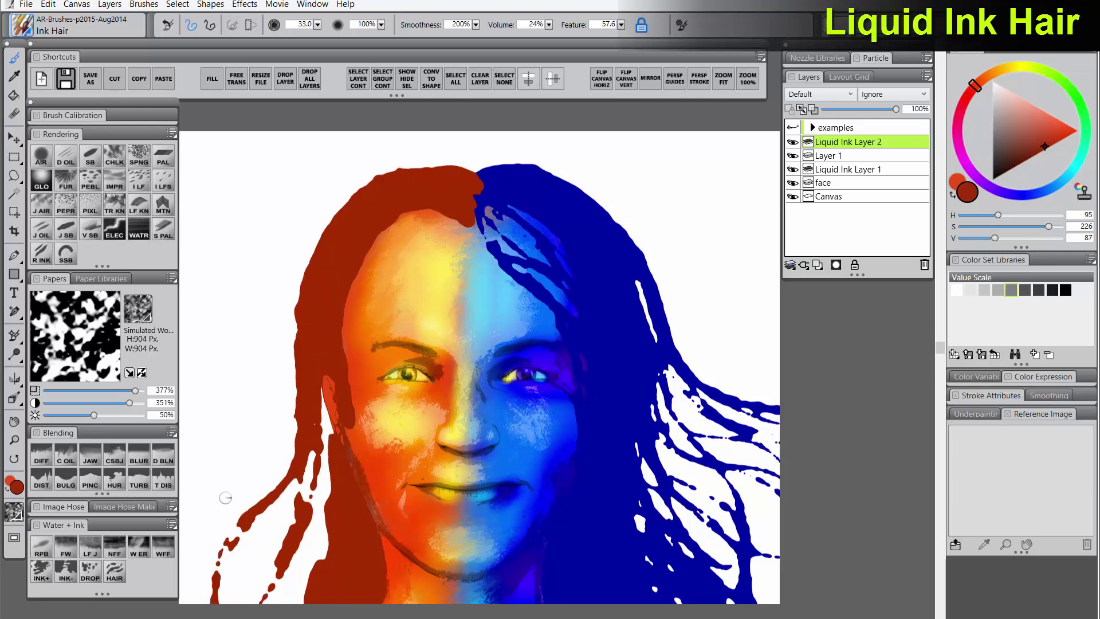
Paint long flowing dark red strands from beside the ear outward and down to the canvas's lower edge
mouse_move(309, 327)
mouse_down()
mouse_move(201, 511)
mouse_move(191, 605)
mouse_up()
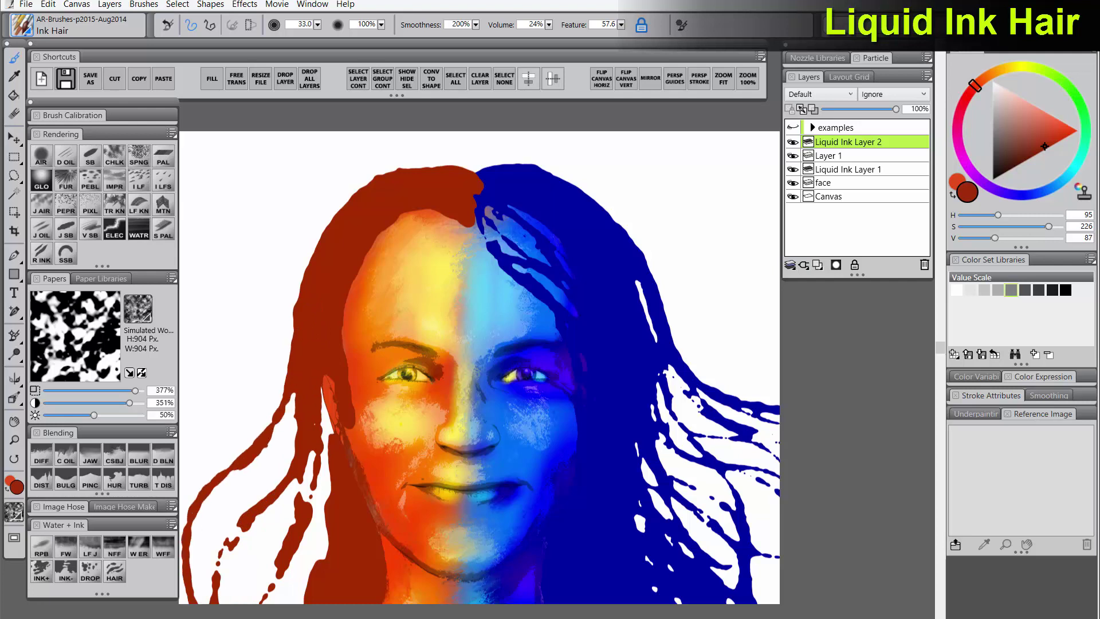
drag(306, 307, 221, 602)
mouse_move(324, 363)
mouse_down()
mouse_move(232, 538)
mouse_move(223, 601)
mouse_up()
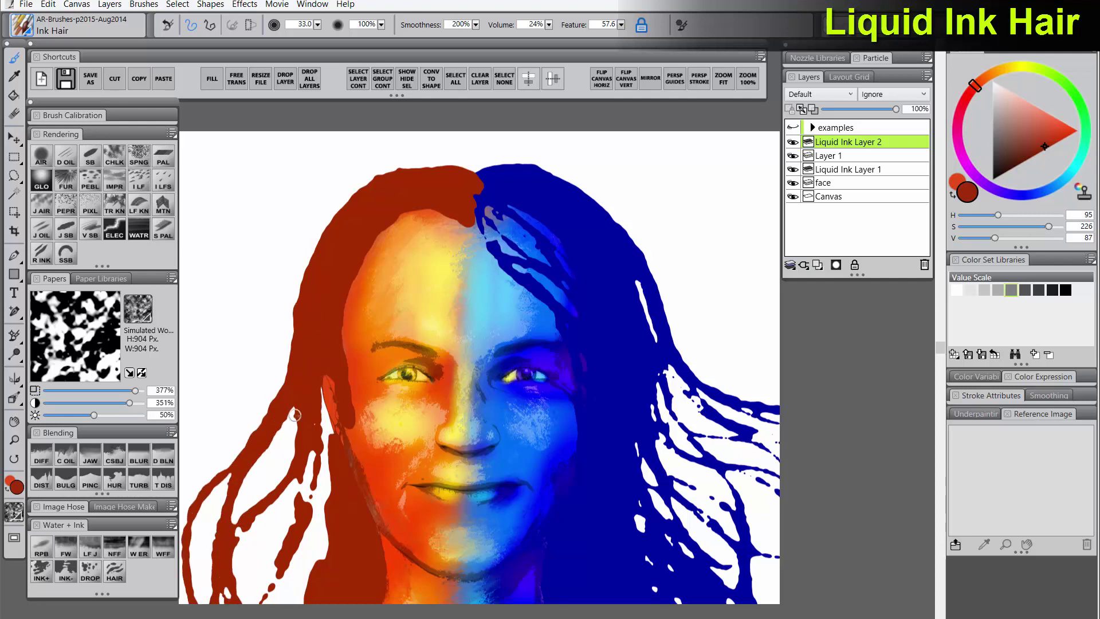
drag(298, 409, 235, 598)
mouse_move(320, 389)
mouse_down()
mouse_move(298, 602)
mouse_move(322, 509)
mouse_move(261, 601)
mouse_up()
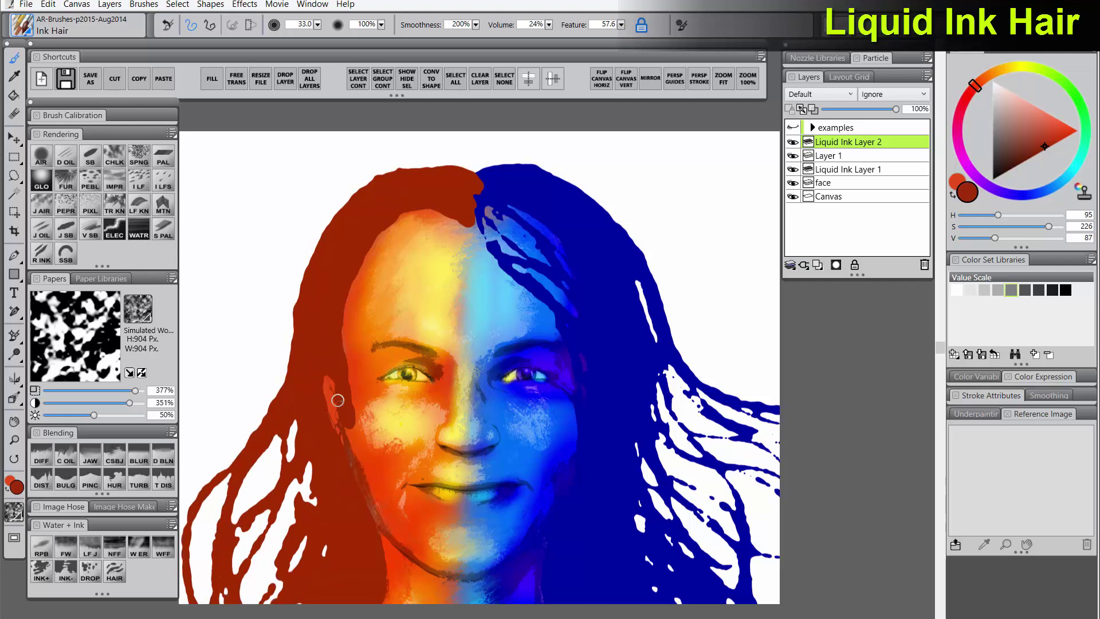
mouse_move(335, 413)
mouse_down()
mouse_move(300, 466)
mouse_move(246, 602)
mouse_up()
mouse_move(318, 441)
mouse_down()
mouse_move(298, 559)
mouse_move(257, 601)
mouse_up()
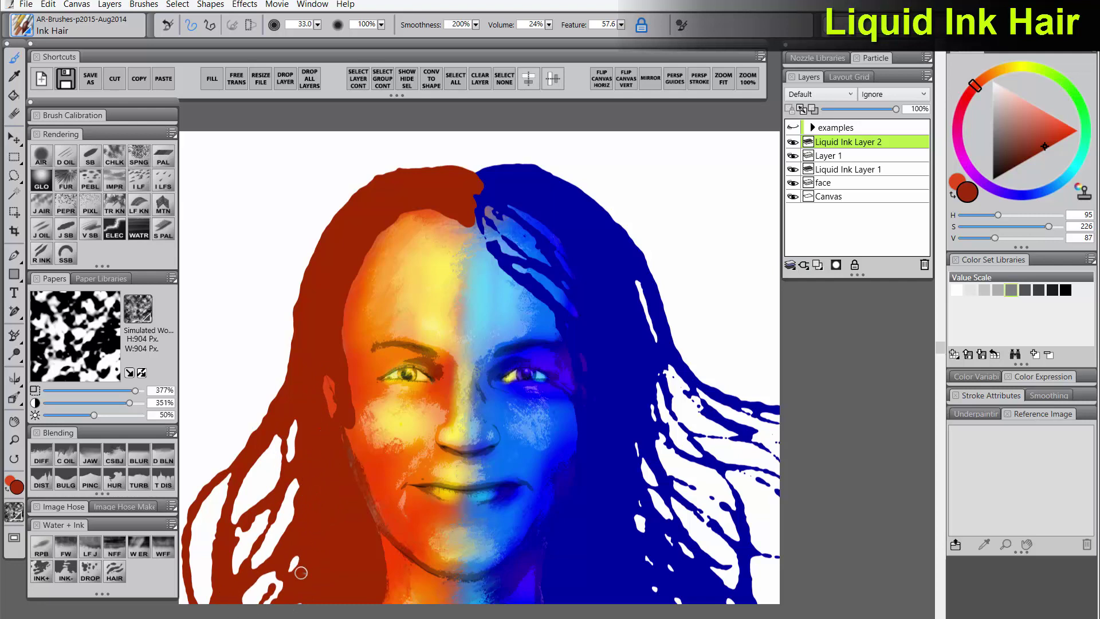
Paint more dark red strands fanning outward from the side of the head to the canvas's outer and lower edges
drag(304, 559, 268, 603)
drag(437, 516, 495, 507)
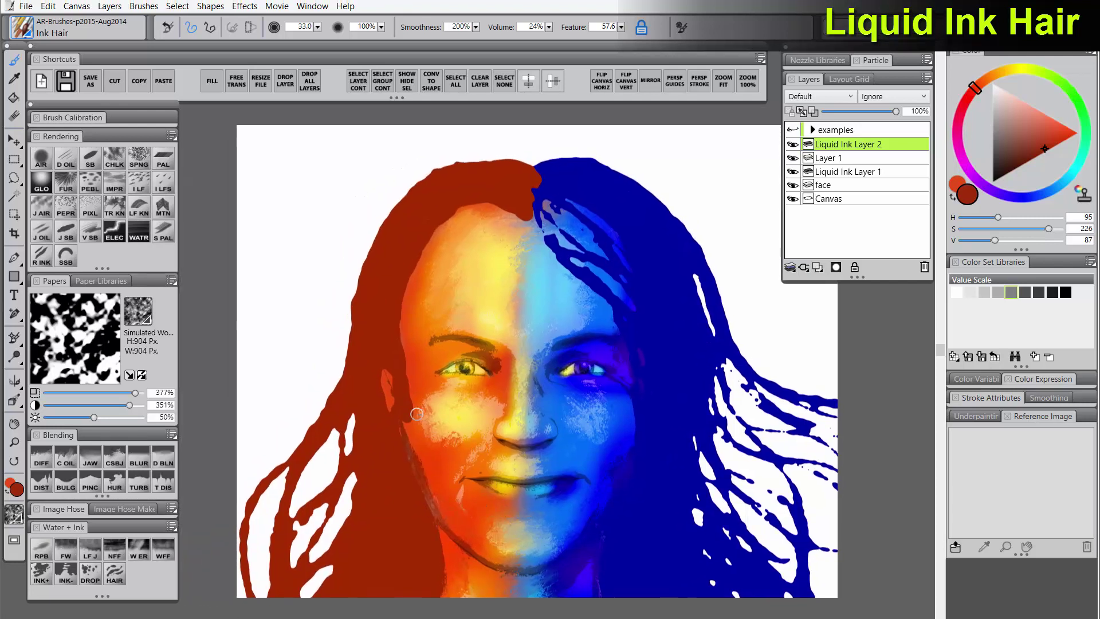
drag(369, 310, 236, 452)
mouse_move(352, 383)
mouse_down()
mouse_move(333, 405)
mouse_move(346, 452)
mouse_move(290, 517)
mouse_up()
drag(280, 500, 249, 598)
drag(360, 324, 370, 269)
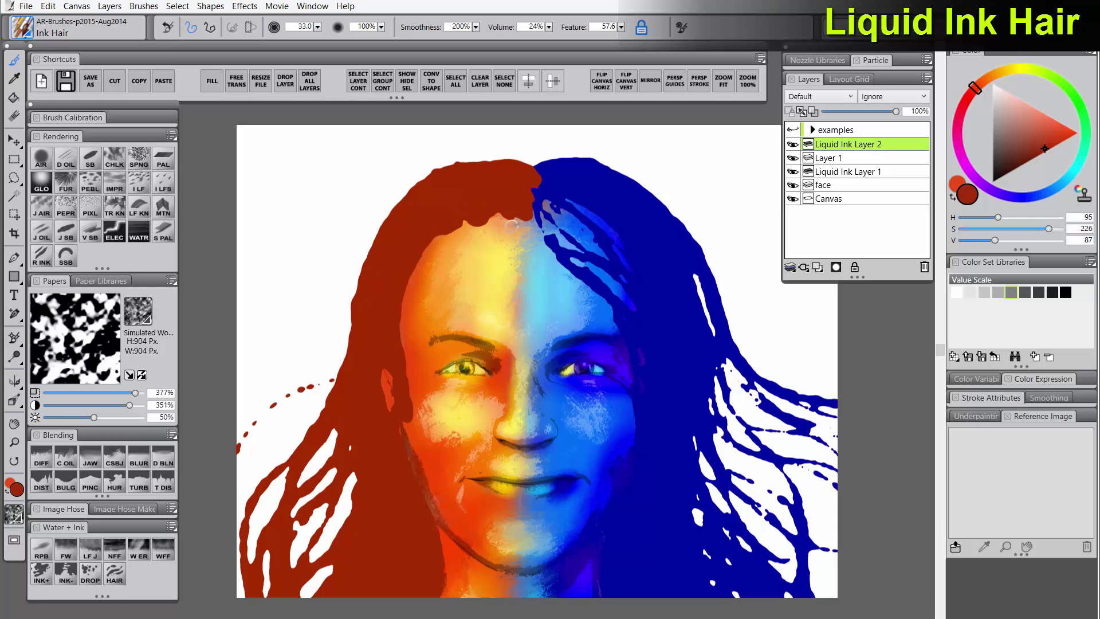
Paint dark red hair along the forehead hairline and down over the temple and ear, undoing one stroke and repainting it
mouse_move(511, 225)
mouse_down()
mouse_move(530, 221)
mouse_move(454, 221)
mouse_move(427, 247)
mouse_move(405, 341)
mouse_up()
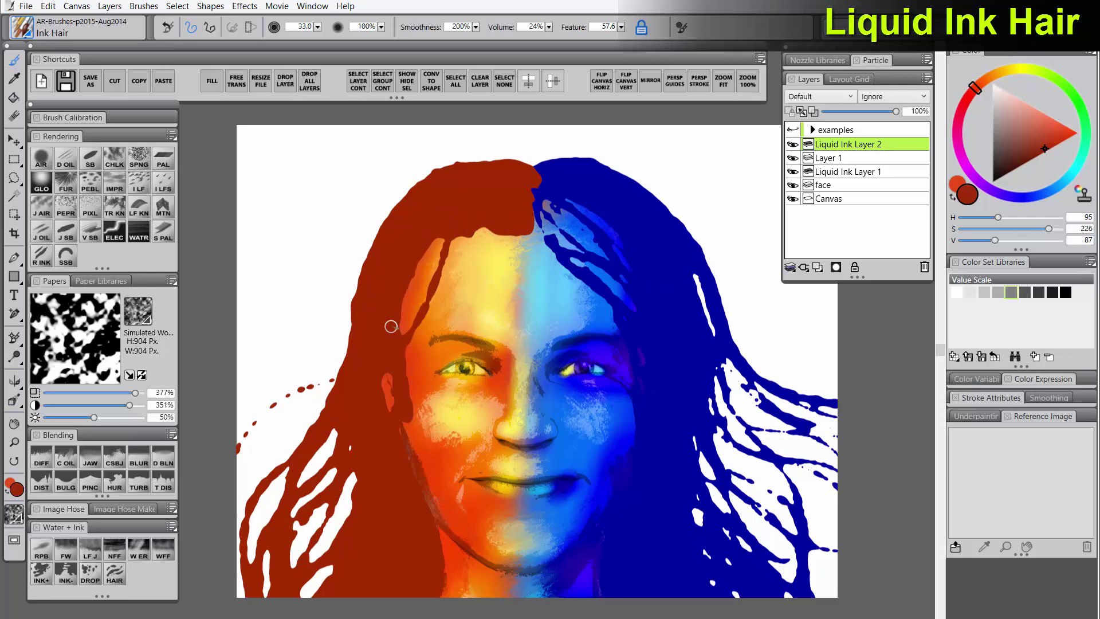
drag(465, 253, 335, 389)
drag(518, 220, 390, 418)
mouse_move(463, 230)
mouse_down()
mouse_move(386, 373)
mouse_move(400, 383)
mouse_up()
mouse_move(526, 223)
mouse_down()
mouse_move(456, 293)
mouse_move(367, 426)
mouse_up()
key(ctrl+z)
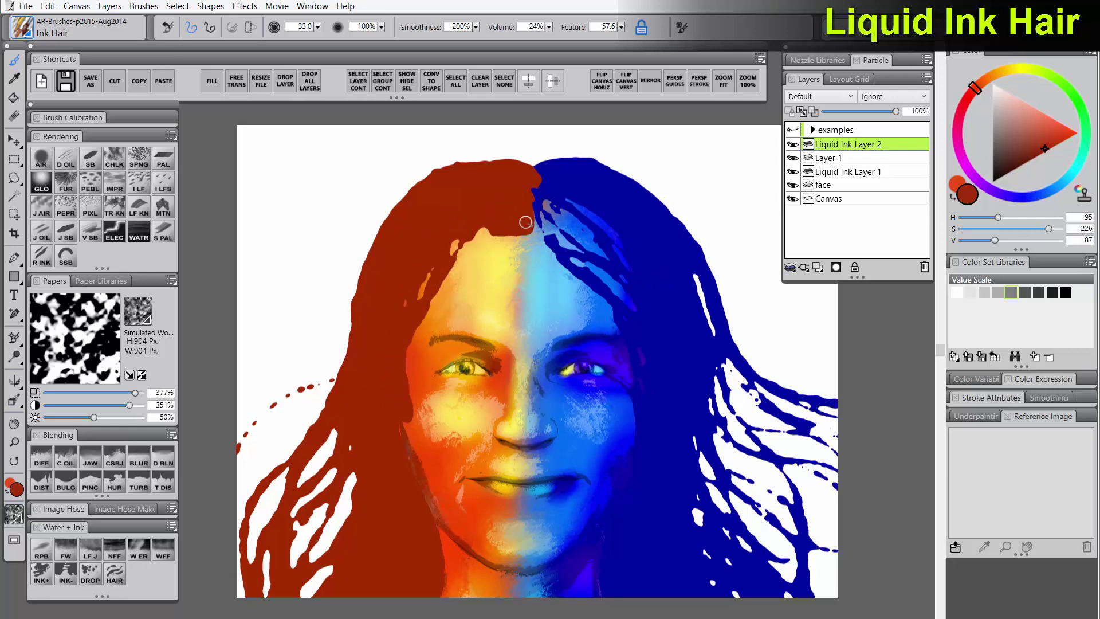
drag(526, 222, 374, 411)
mouse_move(497, 231)
mouse_down()
mouse_move(416, 358)
mouse_move(423, 365)
mouse_up()
Undo the last outer strand and paint looser, broken dark red strands blowing outward beside the shoulder
mouse_move(345, 340)
mouse_down()
mouse_move(258, 488)
mouse_move(255, 528)
mouse_up()
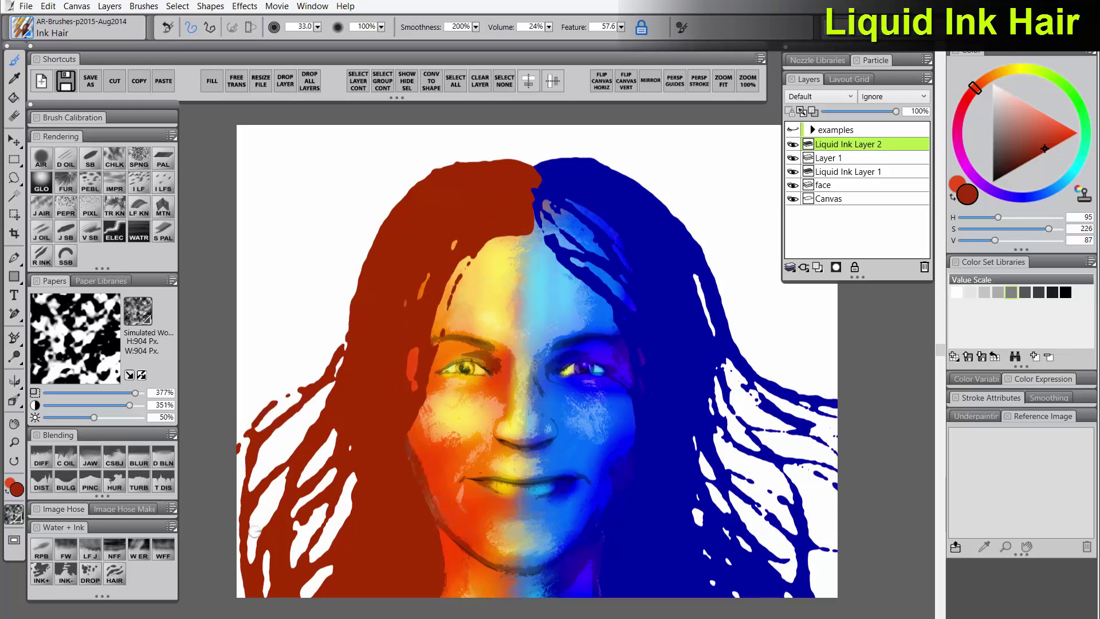
key(ctrl+z)
mouse_move(368, 291)
mouse_down()
mouse_move(287, 386)
mouse_move(250, 504)
mouse_up()
drag(343, 380, 243, 564)
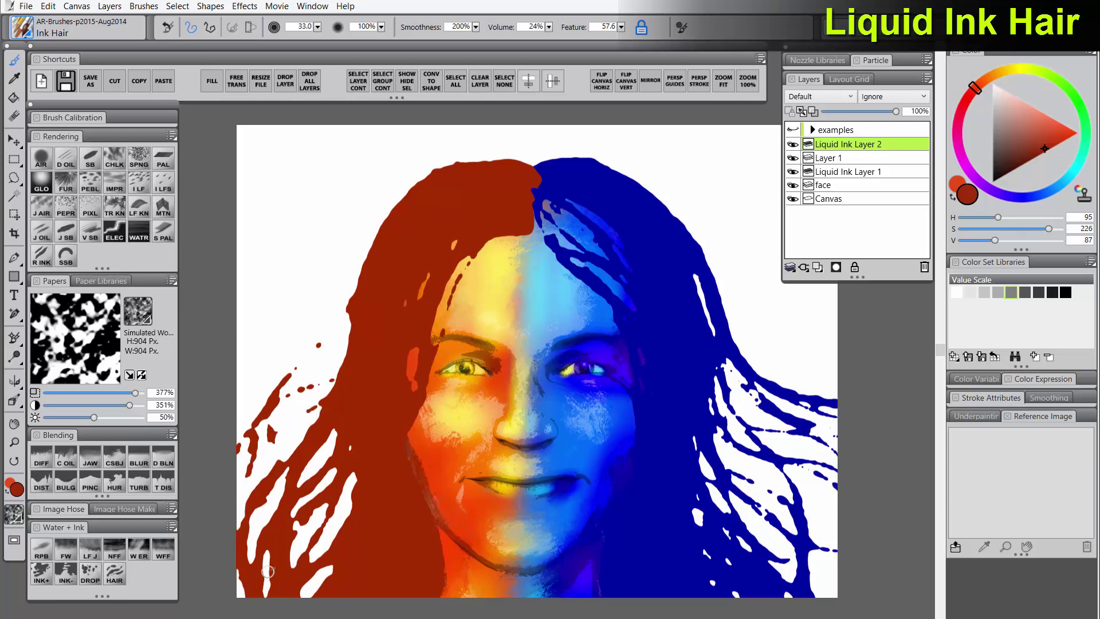
drag(348, 483, 306, 593)
drag(337, 344, 366, 272)
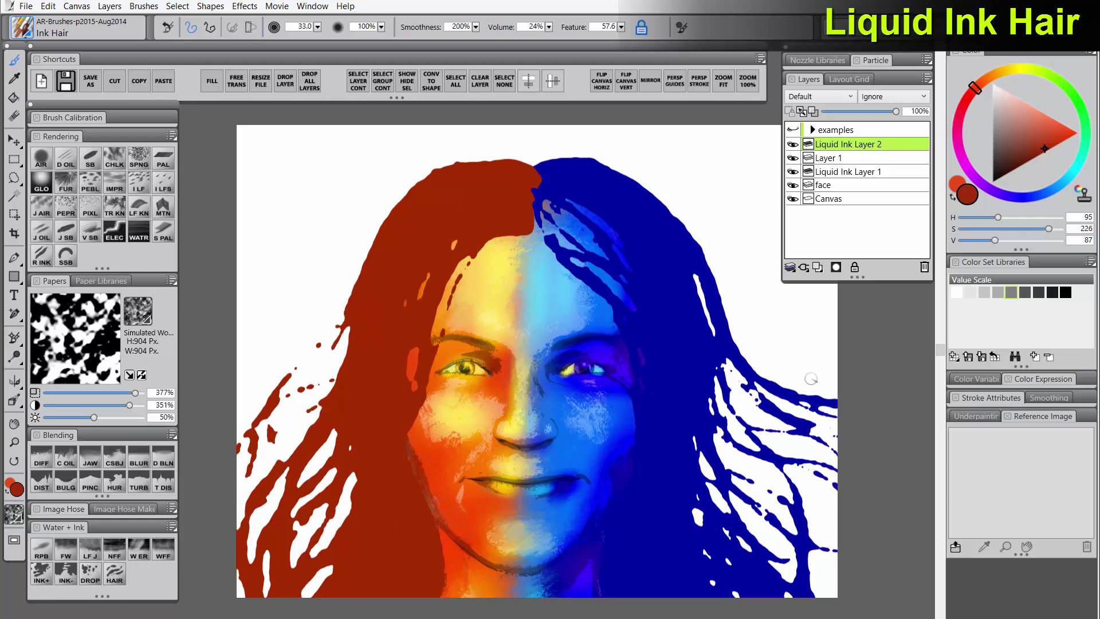
Rename Liquid Ink Layer 1 as blue ink and Liquid Ink Layer 2 as red ink, and delete Layer 1
click(848, 173)
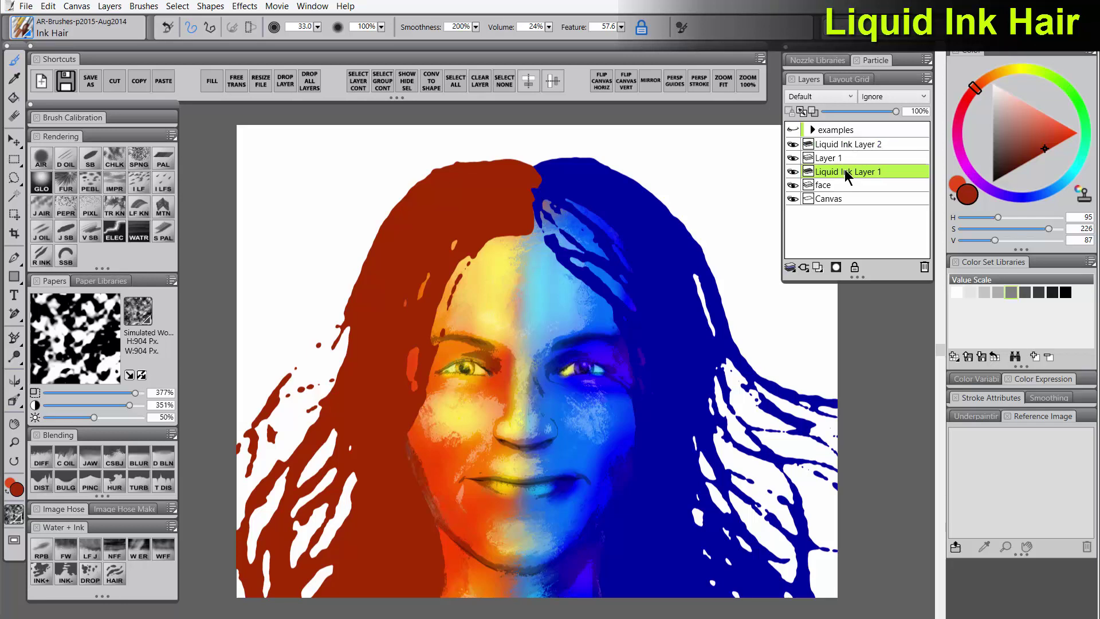
double_click(852, 178)
text(blue ink)
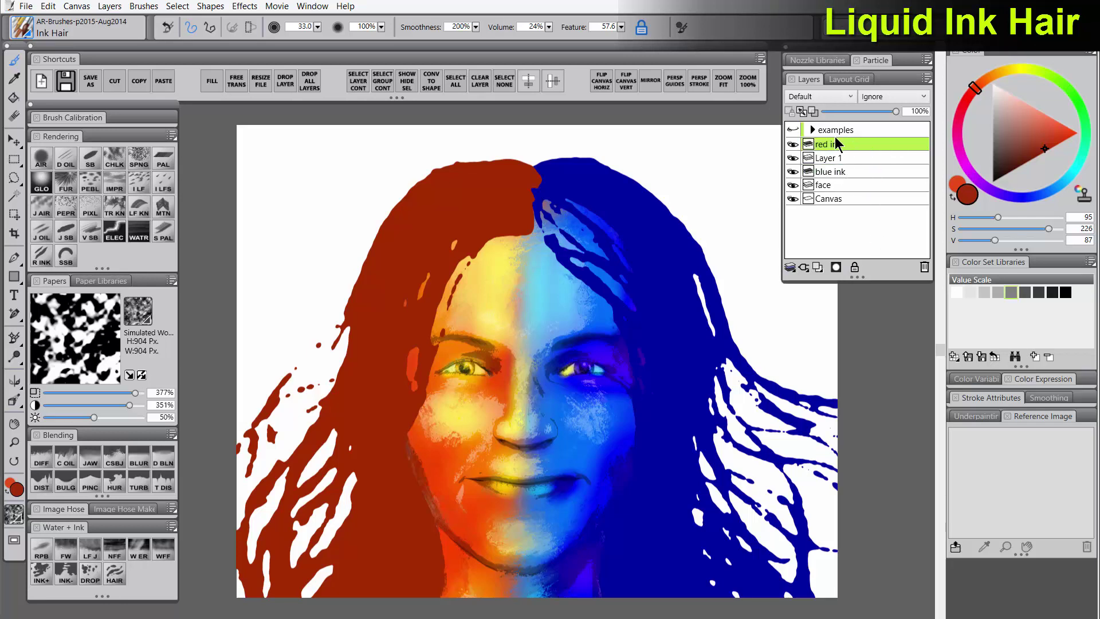
click(837, 159)
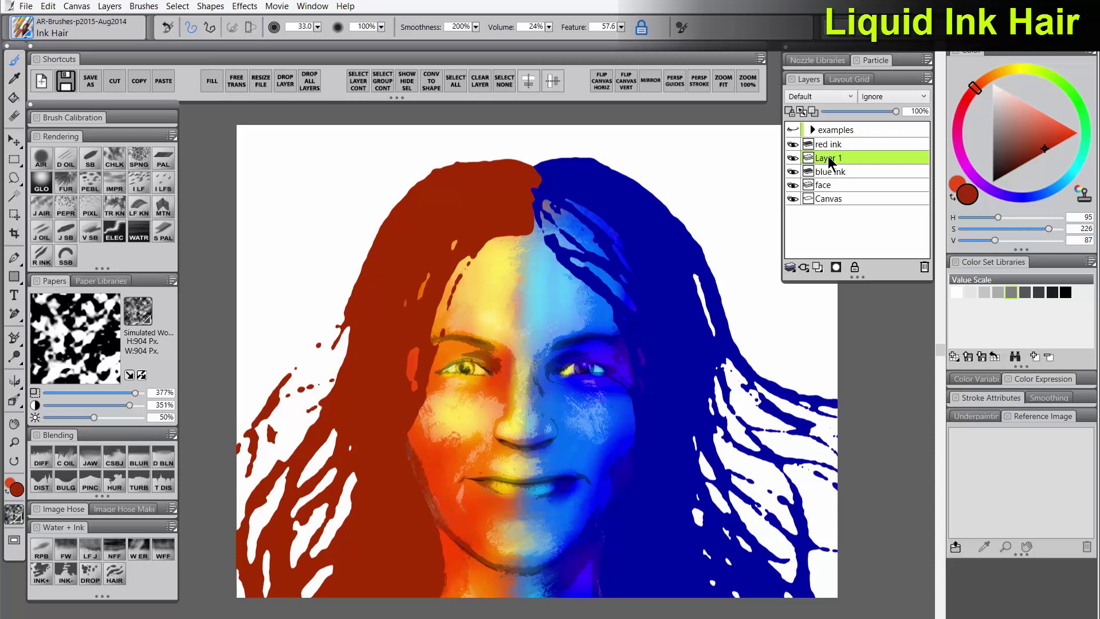
click(922, 267)
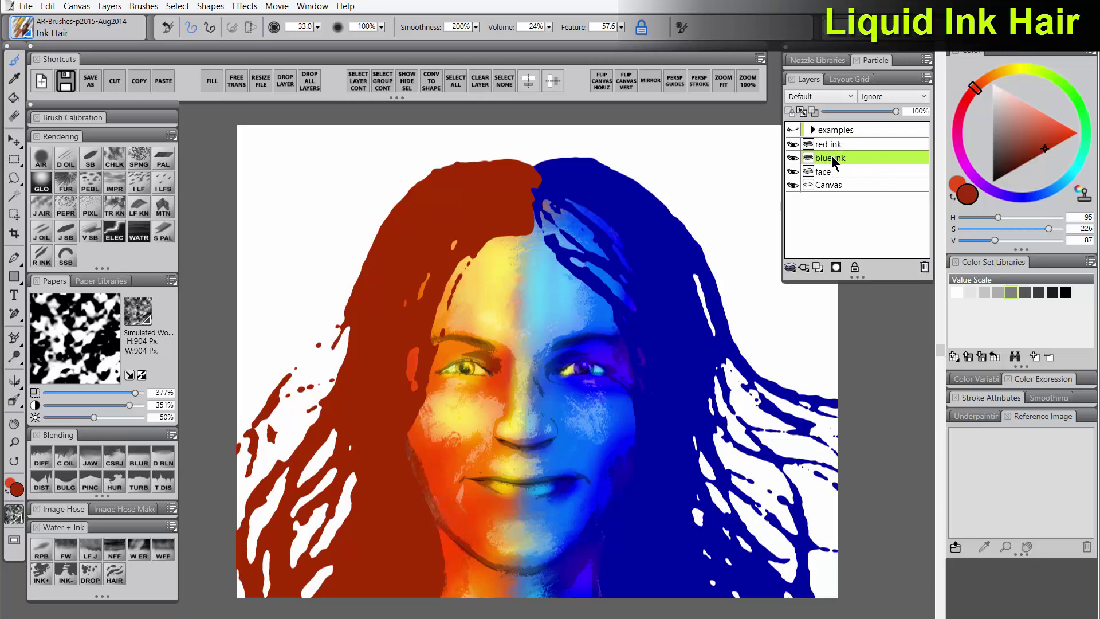
On the blue ink layer, fill the gaps near the parting and temple with dark blue sampled from the hair
alt+click(656, 249)
drag(547, 197, 599, 246)
drag(564, 203, 627, 264)
drag(606, 213, 631, 248)
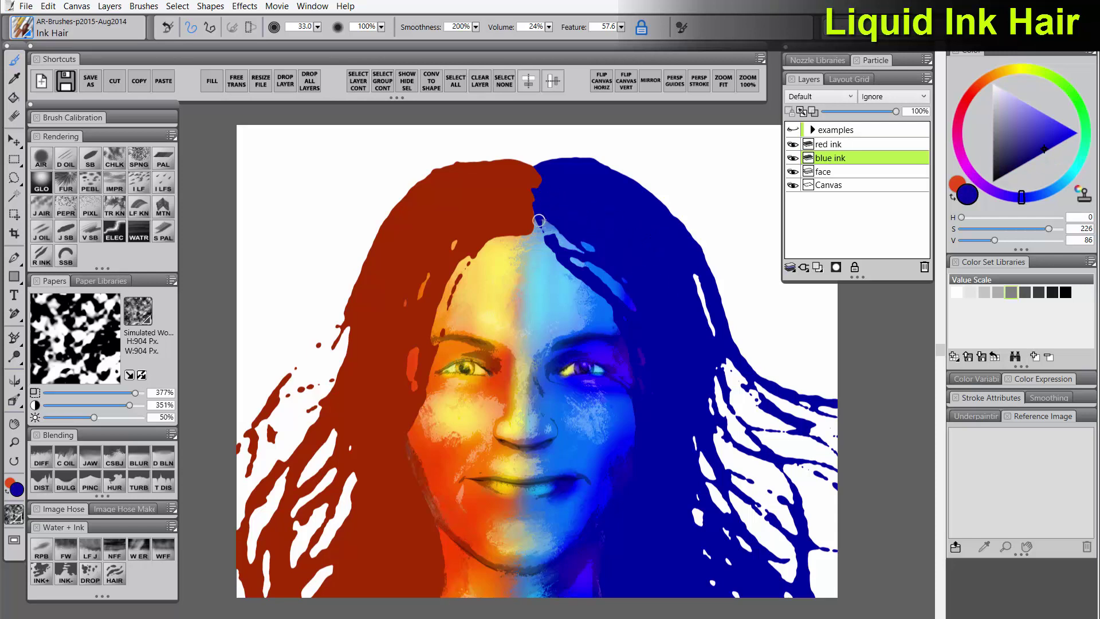
mouse_move(539, 220)
mouse_down()
mouse_move(540, 234)
mouse_move(569, 230)
mouse_move(631, 275)
mouse_move(665, 320)
mouse_up()
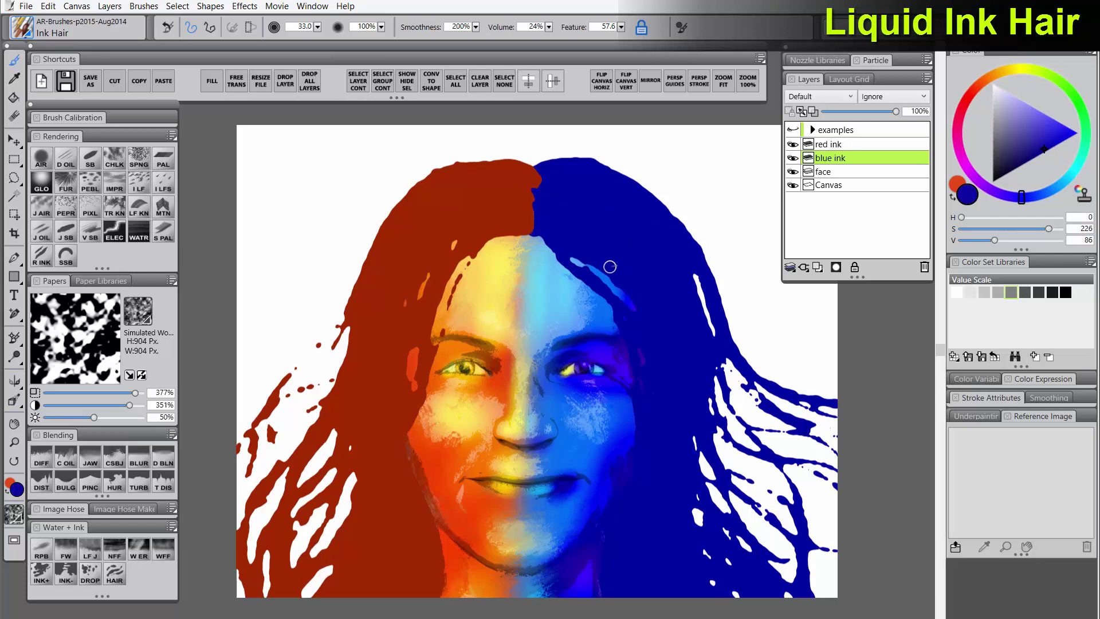
drag(586, 259, 643, 307)
Add a layer above red ink and paint a long strand from the parting down the blue hair in bright blue sampled from the forehead
click(835, 147)
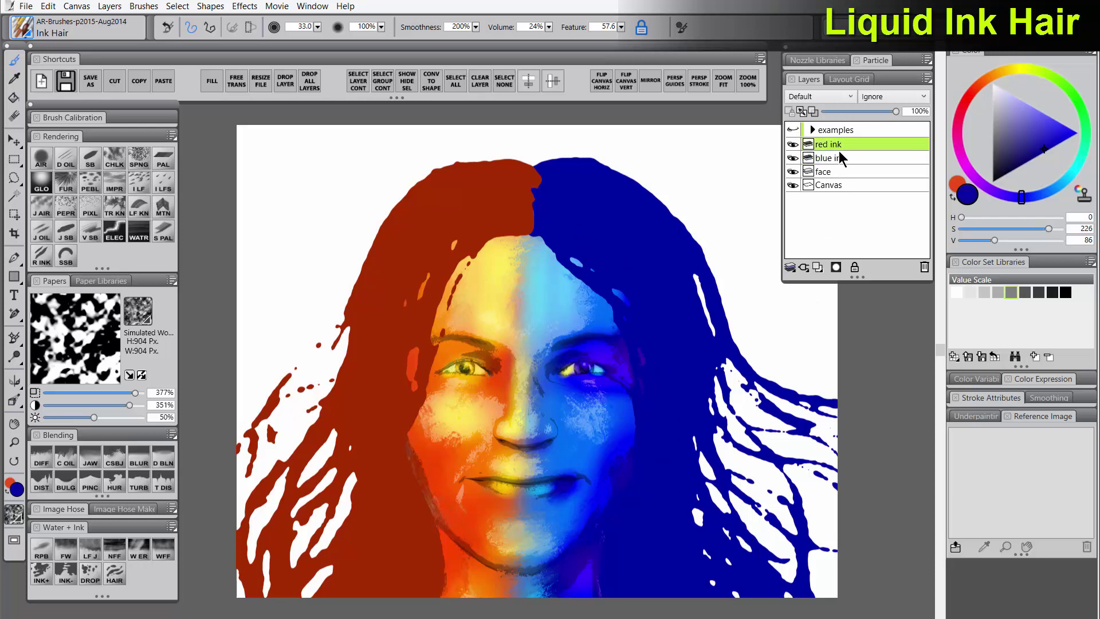
click(817, 267)
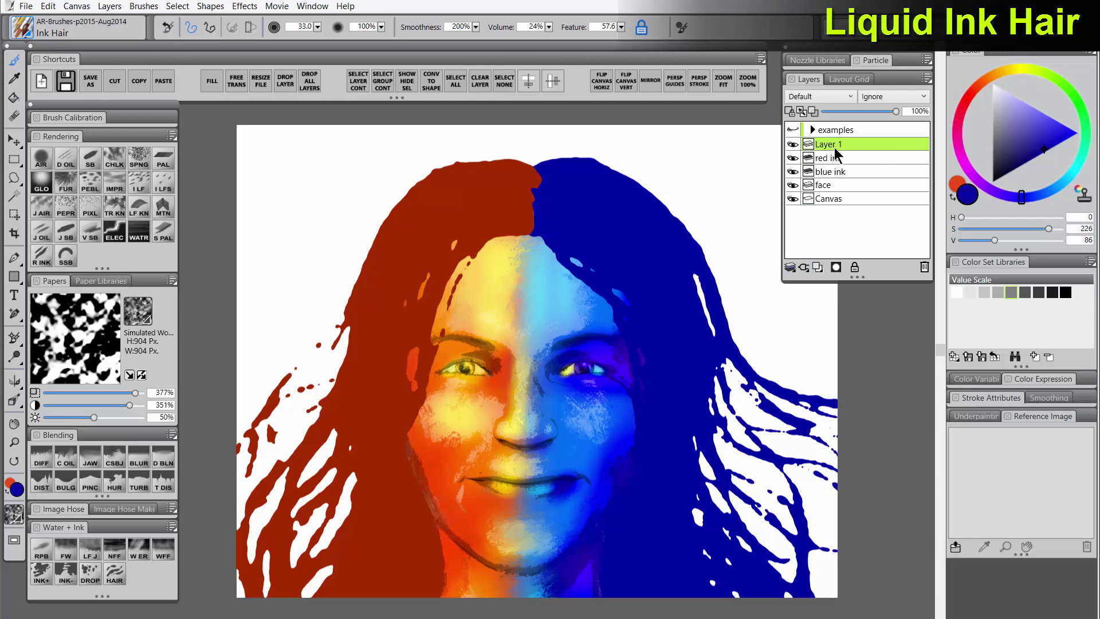
alt+click(602, 323)
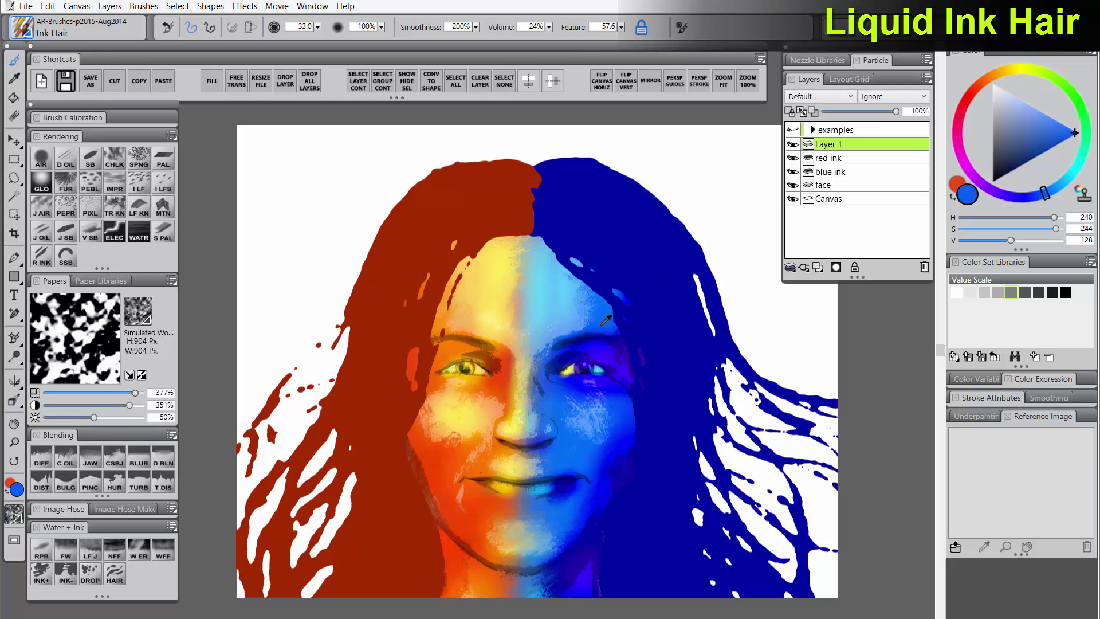
mouse_move(543, 219)
mouse_down()
mouse_move(634, 290)
mouse_move(664, 392)
mouse_move(647, 595)
mouse_up()
Reduce the brush size to 14.4 and paint thin bright blue strands down beside the cheek and neck
key(bracketleft)
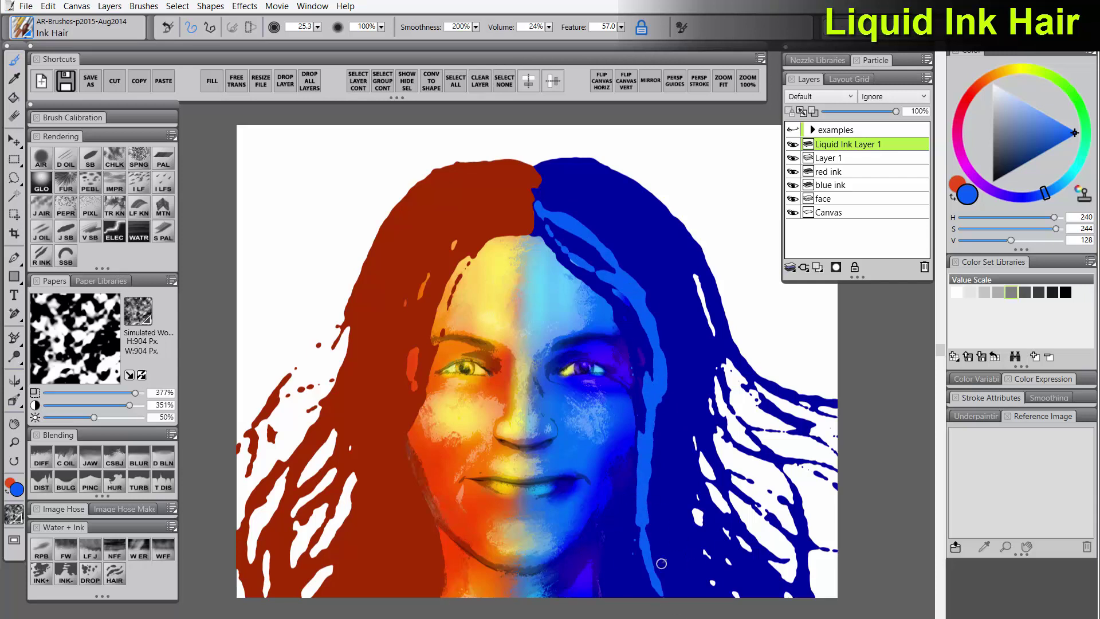
key(bracketleft)
key(bracketleft)
mouse_move(657, 477)
mouse_down()
mouse_move(708, 590)
mouse_move(634, 561)
mouse_up()
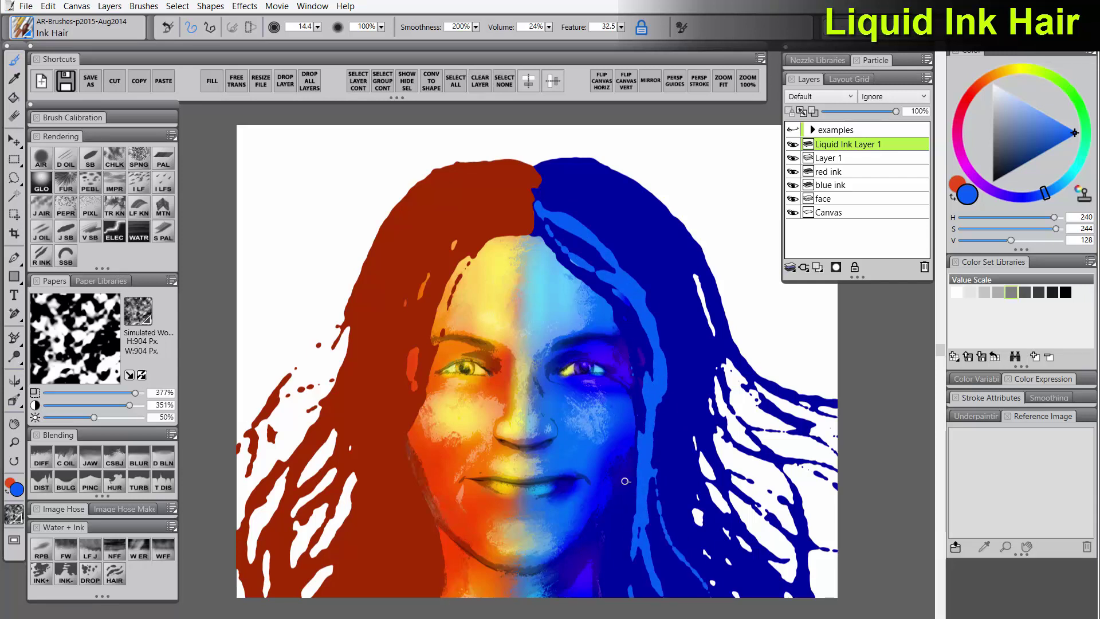
drag(622, 486, 629, 596)
Paint thin bright blue strands over the crown of the dark blue hair and out along its flowing ends
mouse_move(539, 176)
mouse_down()
mouse_move(676, 247)
mouse_move(712, 319)
mouse_up()
drag(539, 202, 671, 243)
drag(645, 253, 758, 419)
drag(688, 280, 699, 341)
mouse_move(682, 381)
mouse_down()
mouse_move(815, 519)
mouse_move(723, 541)
mouse_up()
drag(711, 272, 735, 350)
drag(726, 362, 836, 438)
drag(710, 375, 836, 459)
drag(682, 356, 813, 507)
On a new layer, paint thin orange-red strands, sampled from the cheek, over the dark red hair from the crown to its lower ends
click(978, 85)
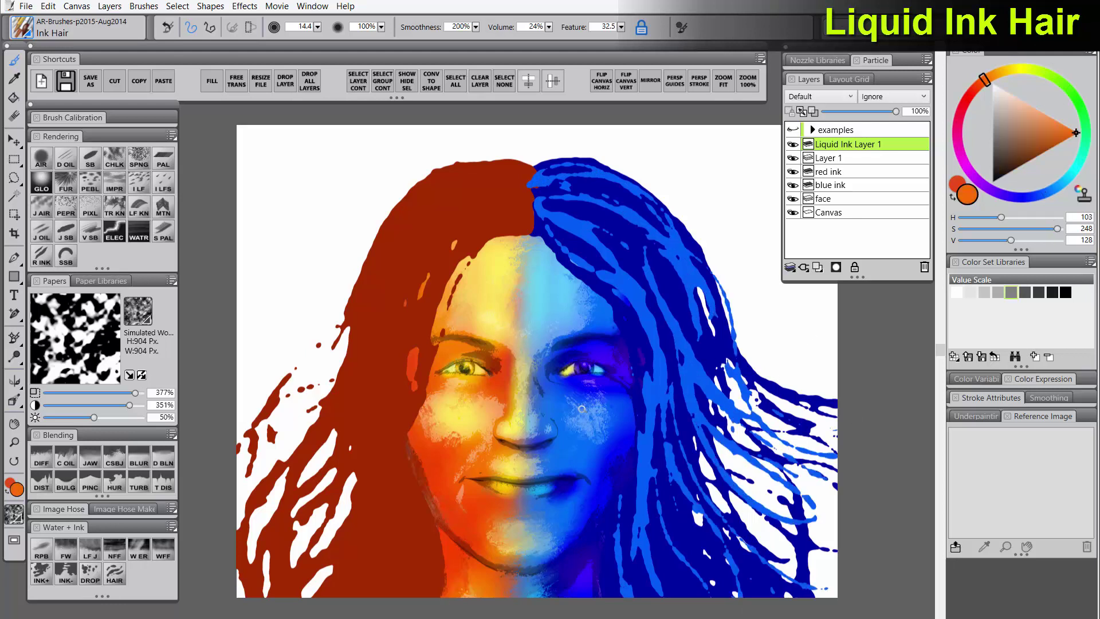
alt+click(443, 460)
click(817, 267)
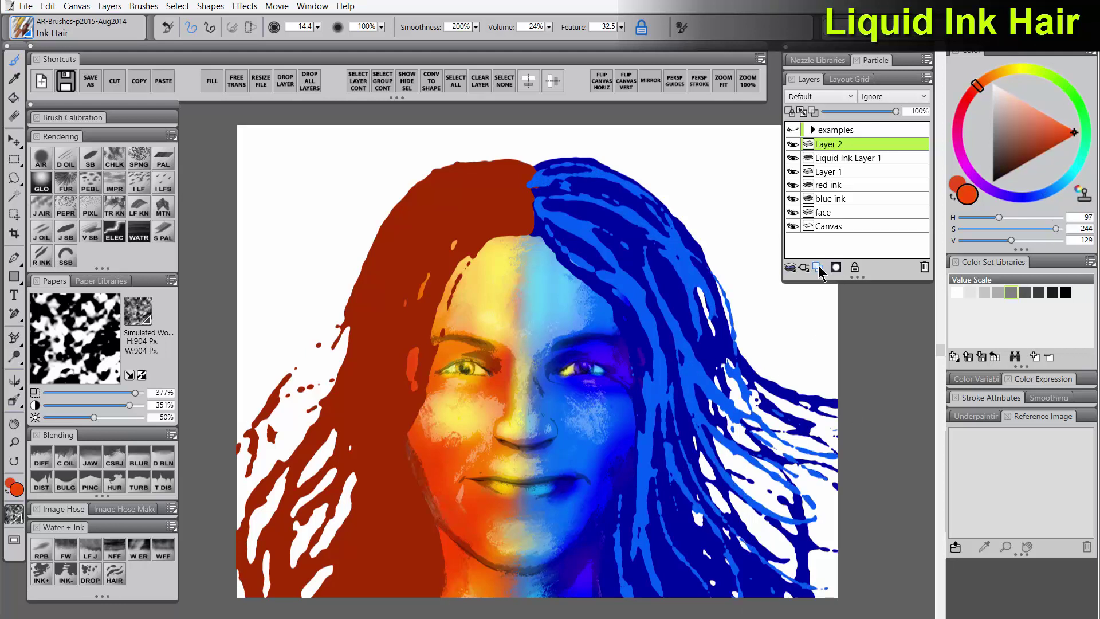
mouse_move(528, 174)
mouse_down()
mouse_move(424, 204)
mouse_move(378, 264)
mouse_move(384, 292)
mouse_move(373, 295)
mouse_up()
drag(527, 207, 418, 344)
drag(436, 246, 252, 538)
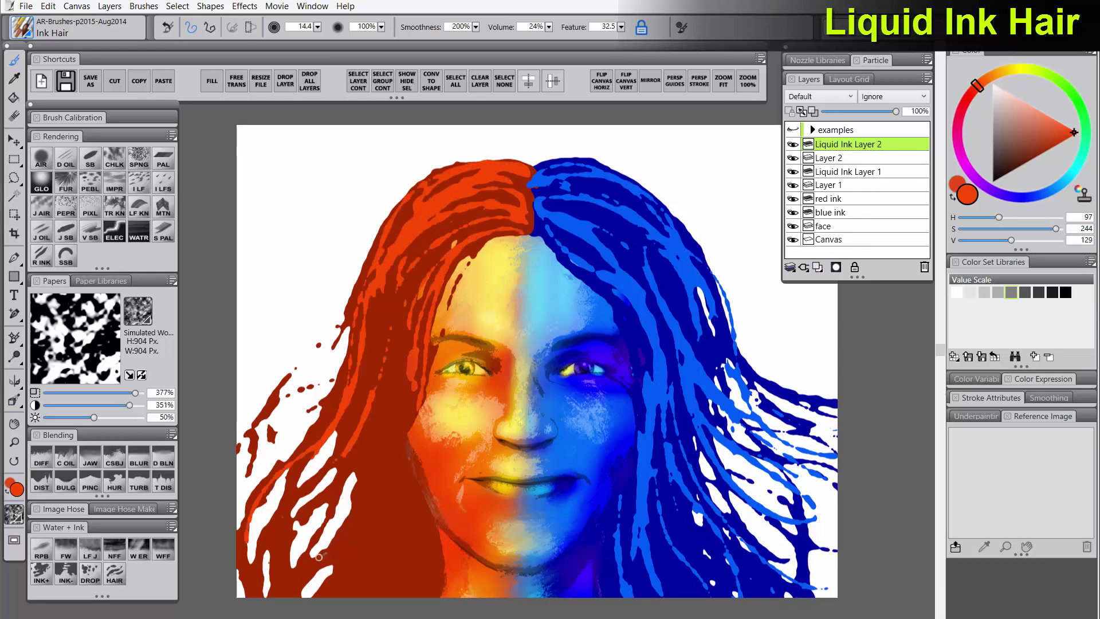
drag(389, 344, 332, 596)
drag(401, 396, 418, 595)
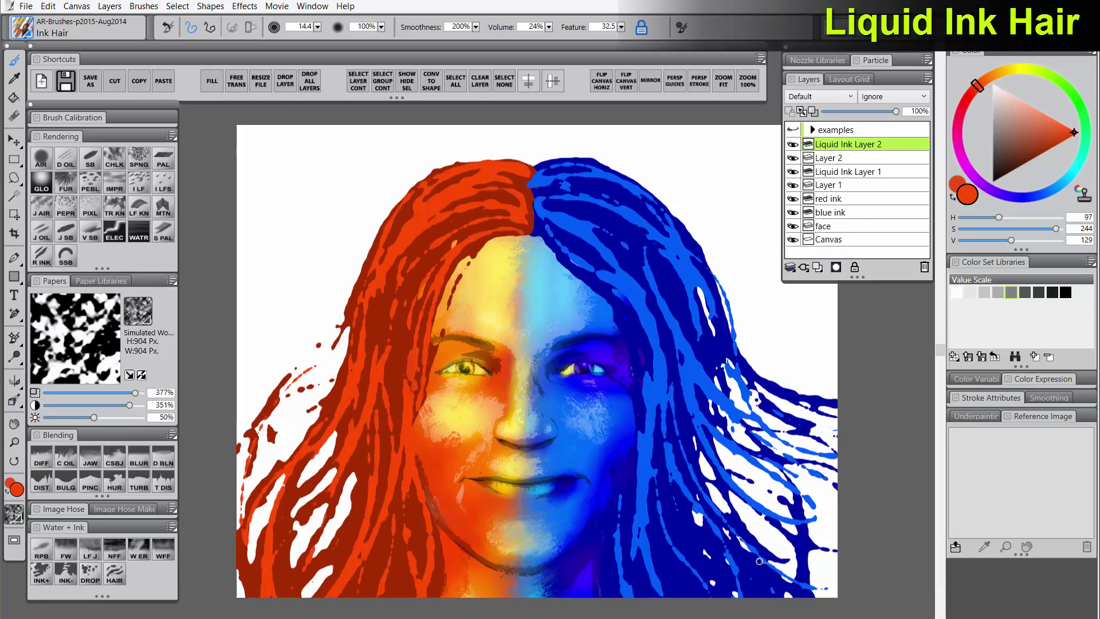
Delete Layer 2 and Layer 1, and rename the two Liquid Ink layers mid blue and mid red
click(861, 161)
click(924, 267)
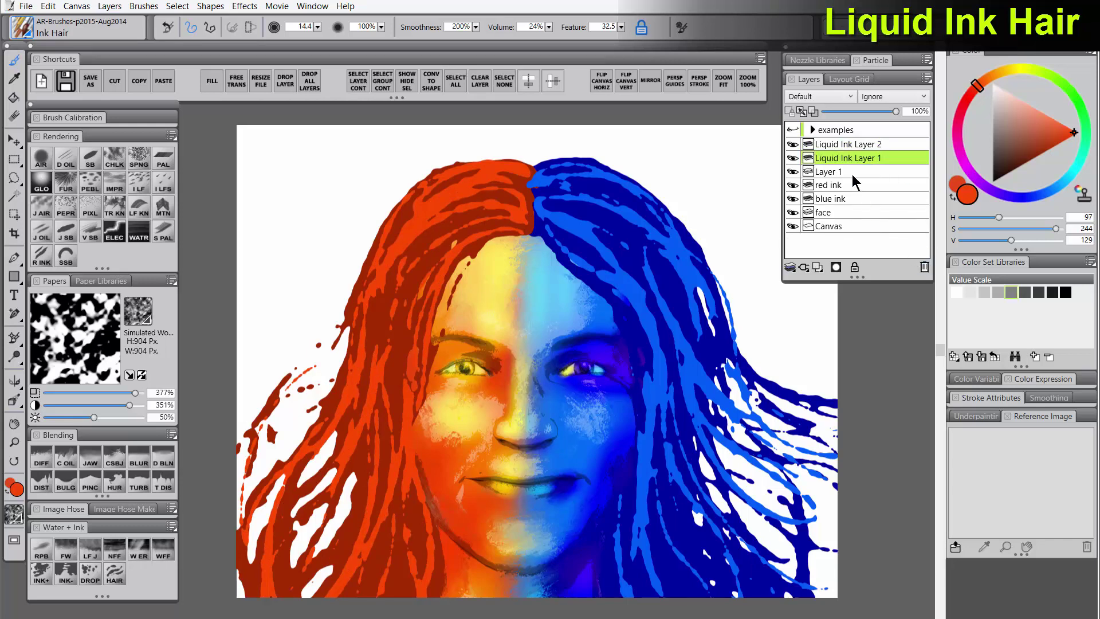
click(852, 172)
click(924, 267)
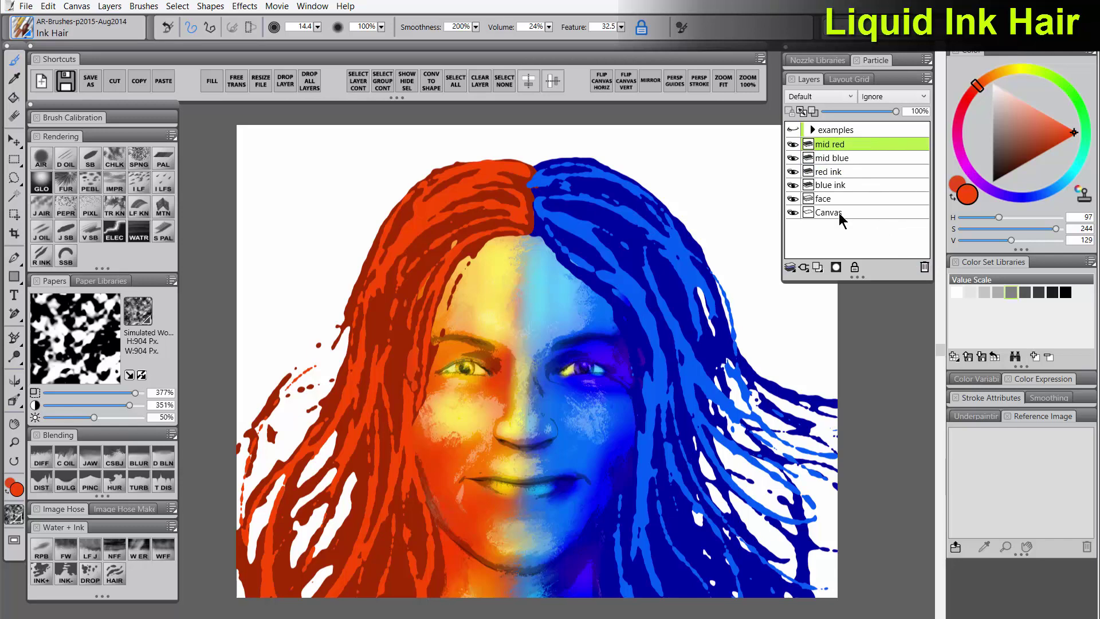
On a new layer above mid red, paint orange strands sampled from the face over the crown and upper part of the red hair
click(818, 267)
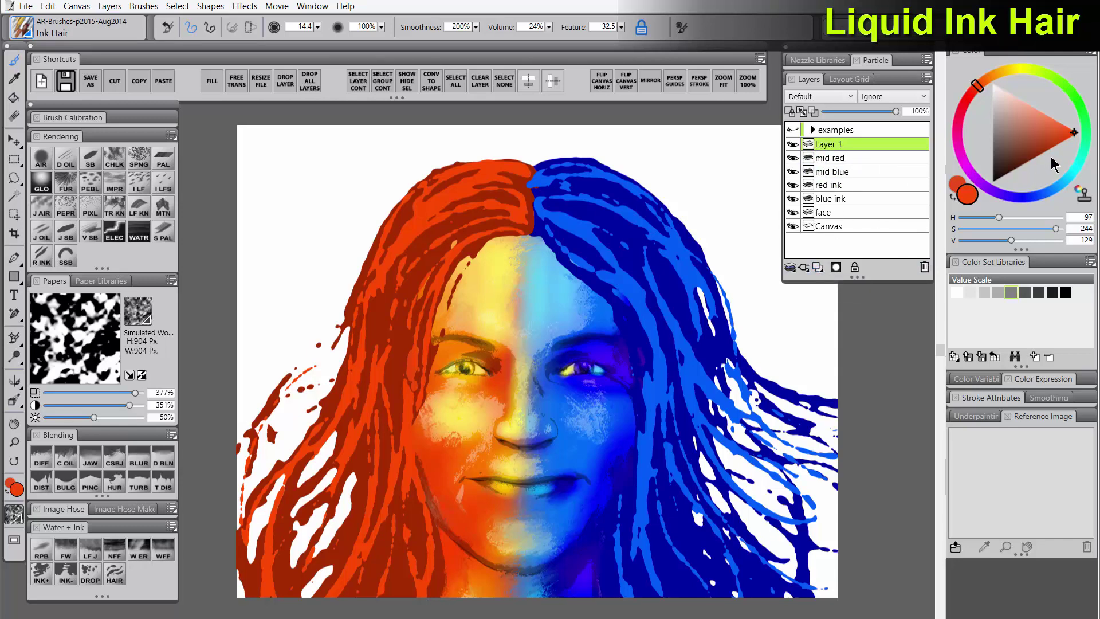
alt+click(462, 345)
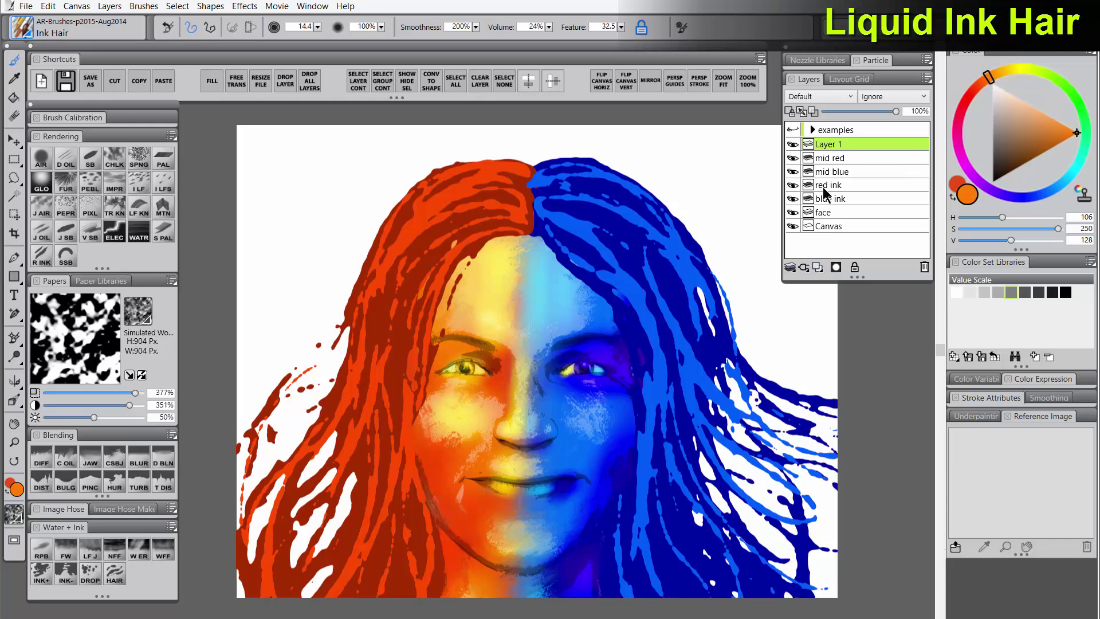
drag(525, 174, 376, 273)
drag(481, 187, 372, 321)
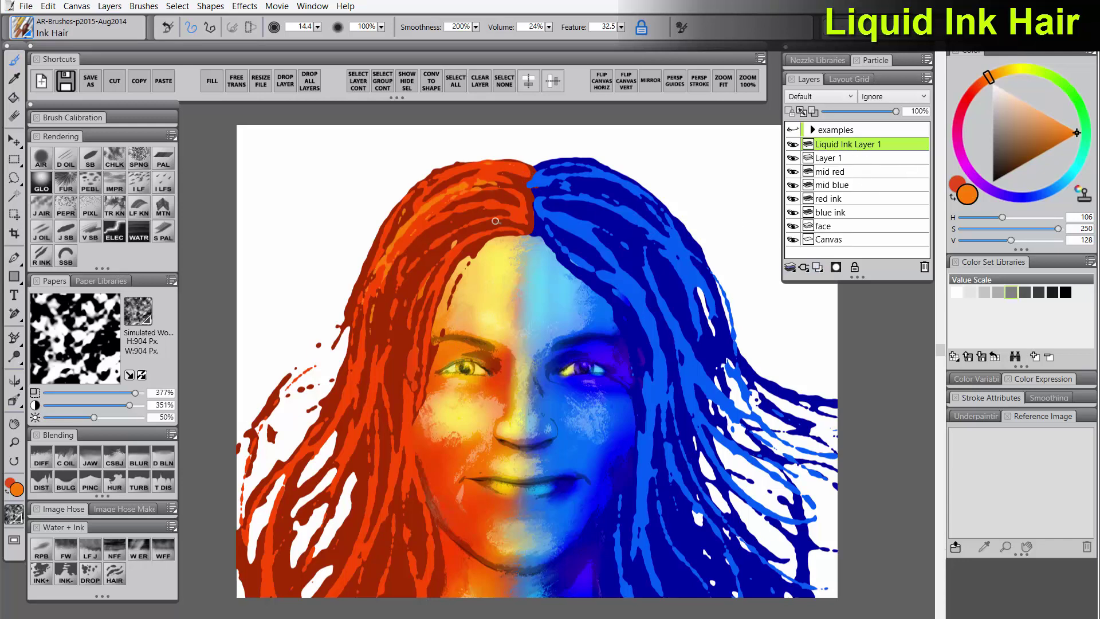
drag(503, 212, 392, 366)
drag(509, 224, 532, 233)
drag(526, 212, 450, 192)
drag(503, 166, 391, 257)
Continue the orange strands down the lower lengths of the red hair to the canvas's lower edge
mouse_move(414, 338)
mouse_down()
mouse_move(399, 455)
mouse_move(370, 382)
mouse_move(310, 507)
mouse_up()
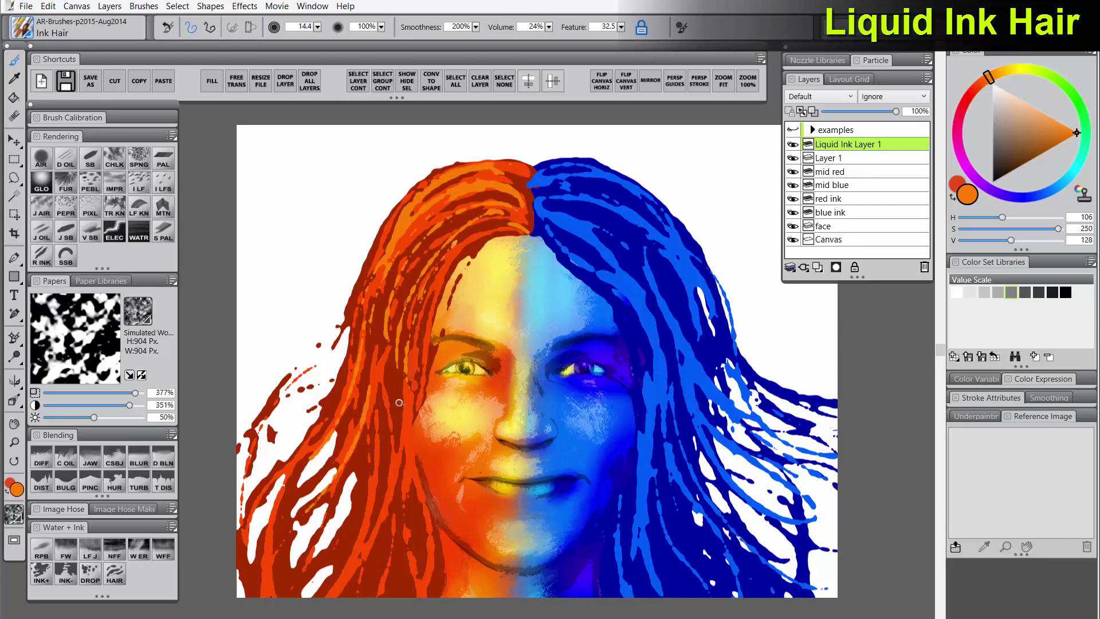
drag(399, 408, 361, 559)
mouse_move(378, 481)
mouse_down()
mouse_move(398, 517)
mouse_move(373, 595)
mouse_up()
drag(416, 500, 402, 596)
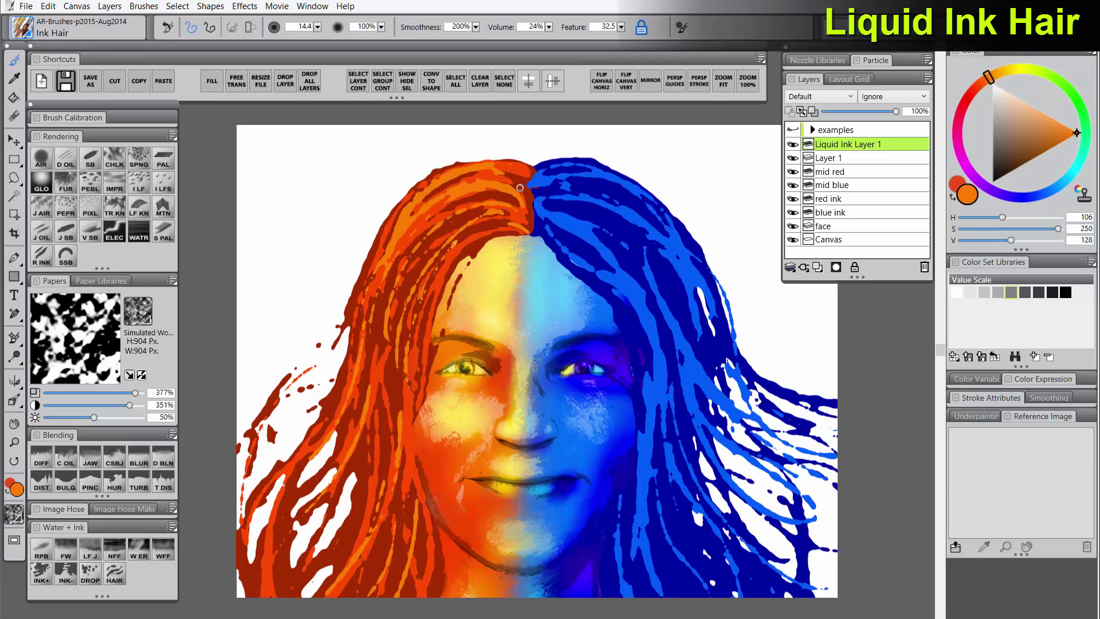
On a new layer, paint light yellow highlights sampled from the forehead along the red hair, and undo the last stroke
click(804, 267)
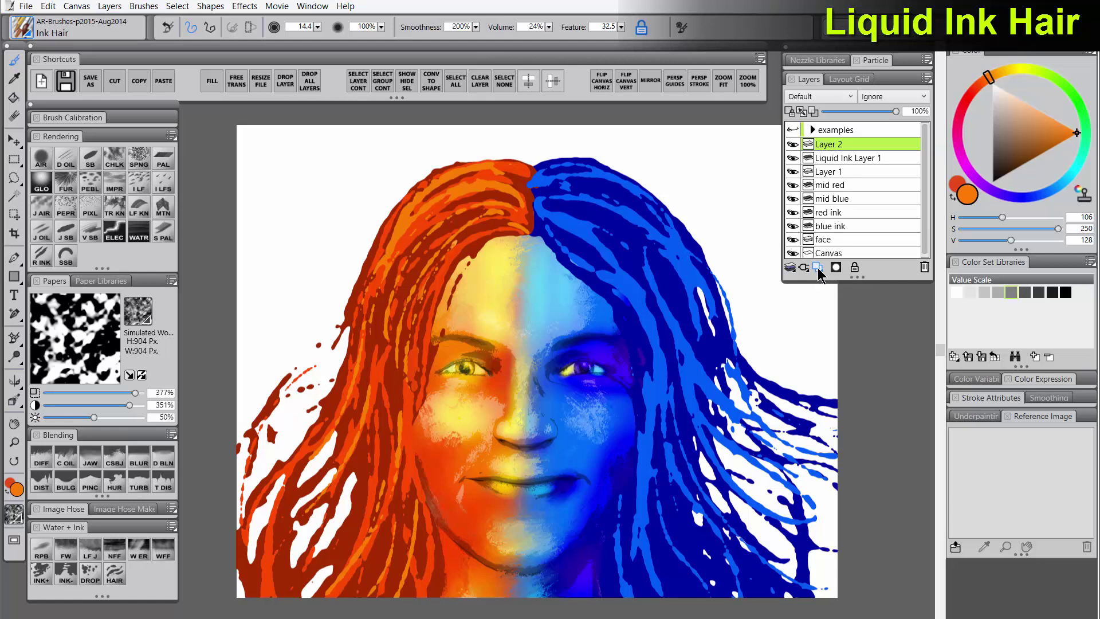
alt+click(502, 278)
mouse_move(502, 186)
mouse_down()
mouse_move(432, 210)
mouse_move(469, 211)
mouse_move(489, 177)
mouse_move(432, 251)
mouse_move(464, 209)
mouse_move(446, 268)
mouse_up()
mouse_move(343, 414)
mouse_down()
mouse_move(302, 507)
mouse_move(312, 444)
mouse_move(351, 521)
mouse_move(388, 503)
mouse_move(362, 533)
mouse_up()
drag(381, 438, 390, 428)
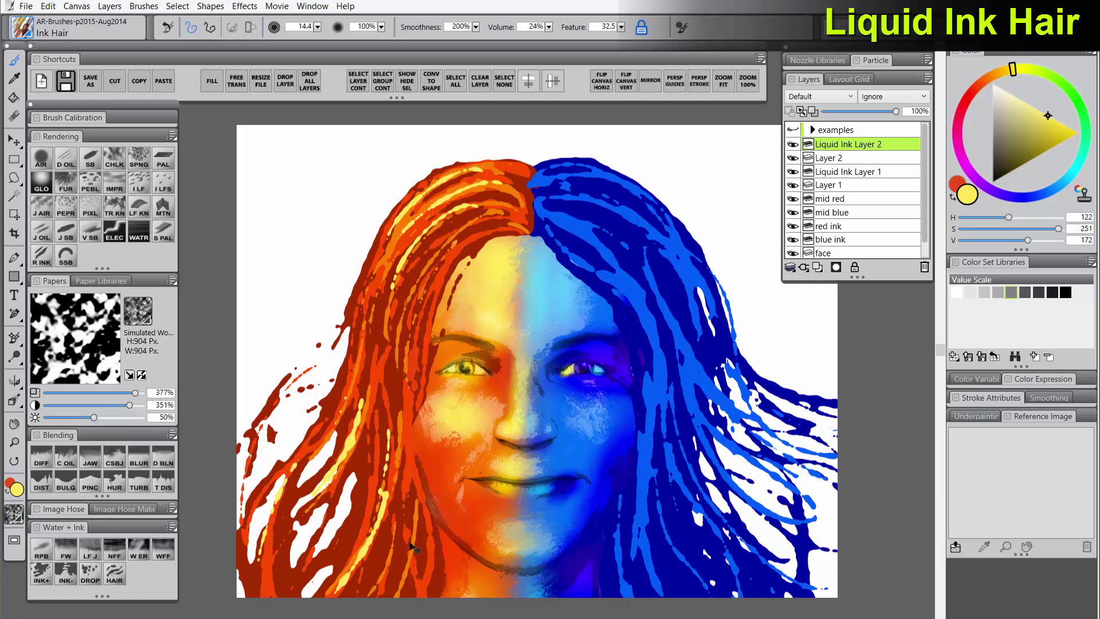
key(ctrl+z)
Paint finer light yellow highlights along the middle and lower lengths of the red hair
drag(362, 330, 347, 399)
mouse_move(389, 381)
mouse_down()
mouse_move(352, 426)
mouse_move(375, 474)
mouse_up()
drag(370, 537, 336, 593)
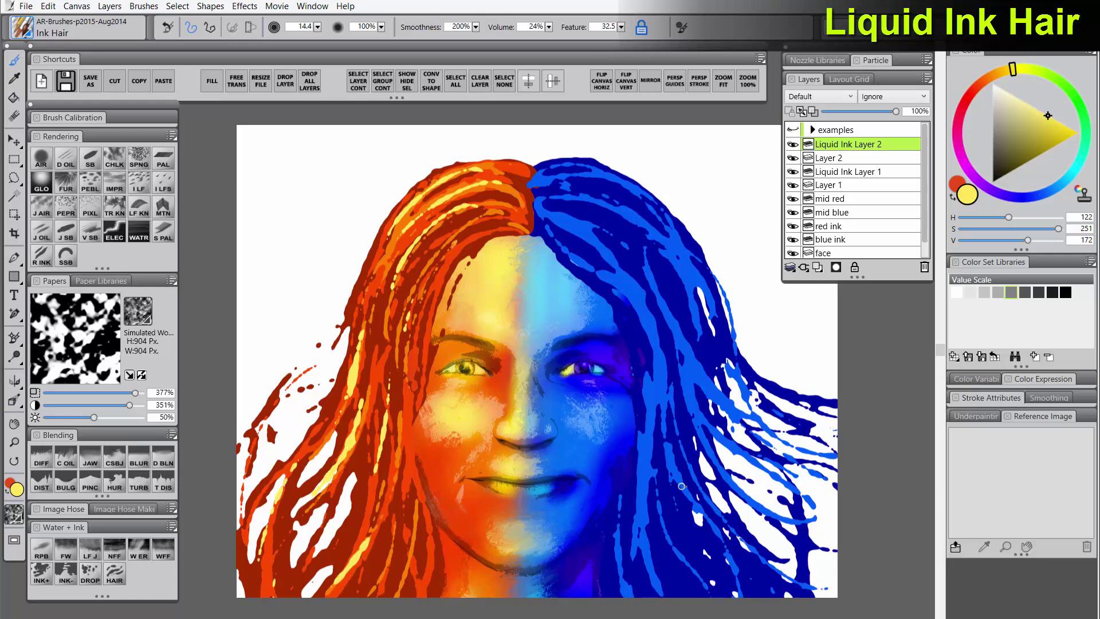
On a new layer, paint light blue highlights sampled from the forehead along the blue hair from the crown to the lower lengths
click(818, 267)
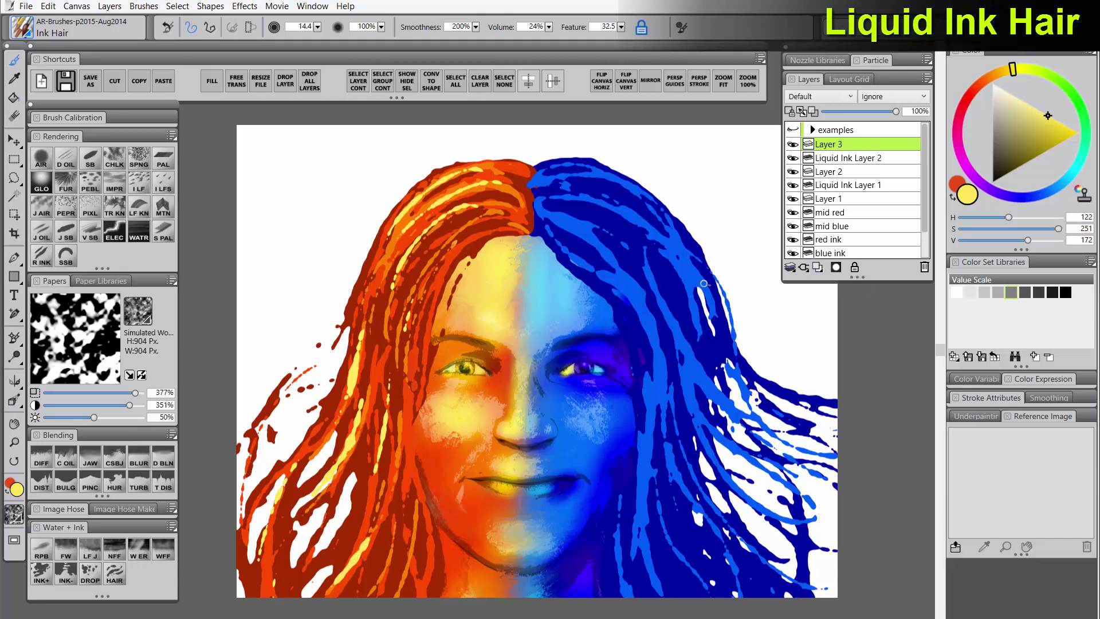
alt+click(547, 296)
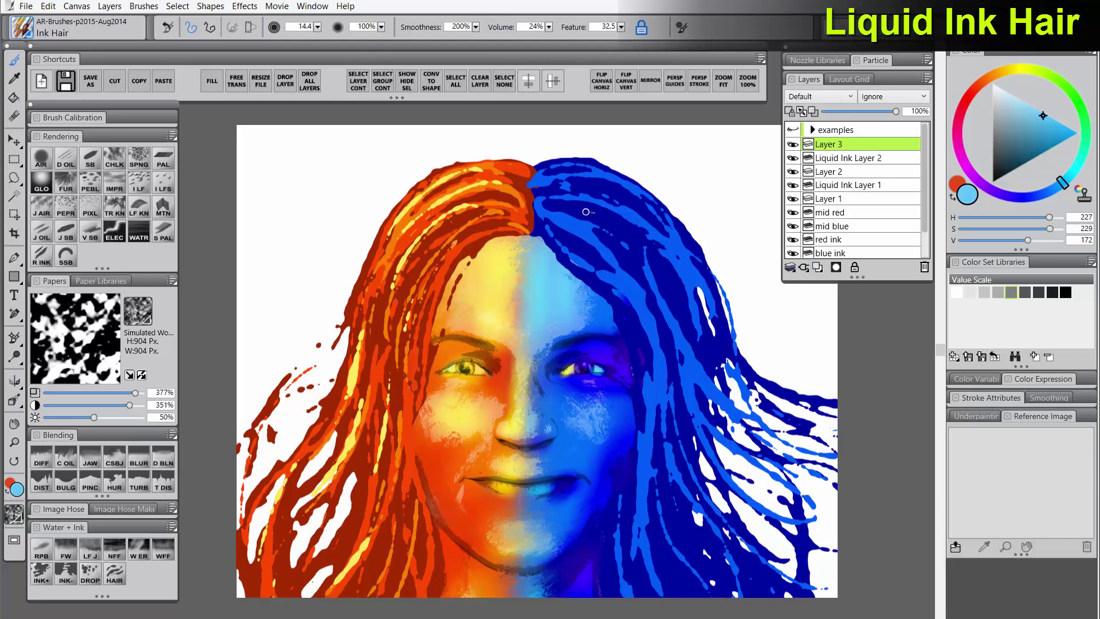
mouse_move(586, 212)
mouse_down()
mouse_move(596, 263)
mouse_move(642, 284)
mouse_move(669, 268)
mouse_up()
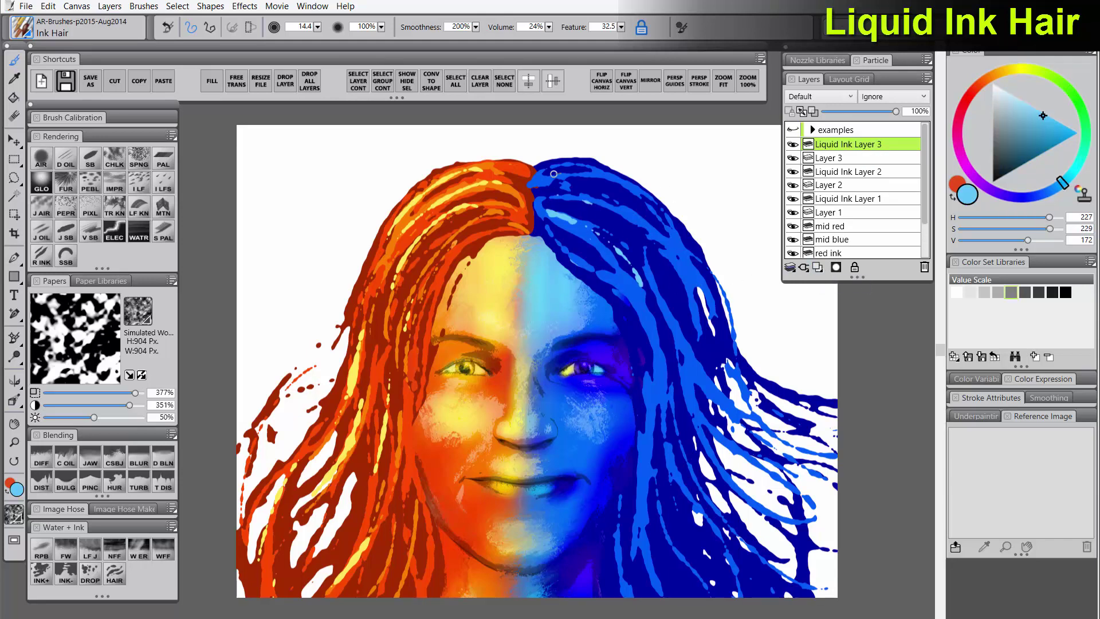
drag(556, 174, 696, 355)
drag(702, 382, 744, 458)
drag(629, 319, 650, 550)
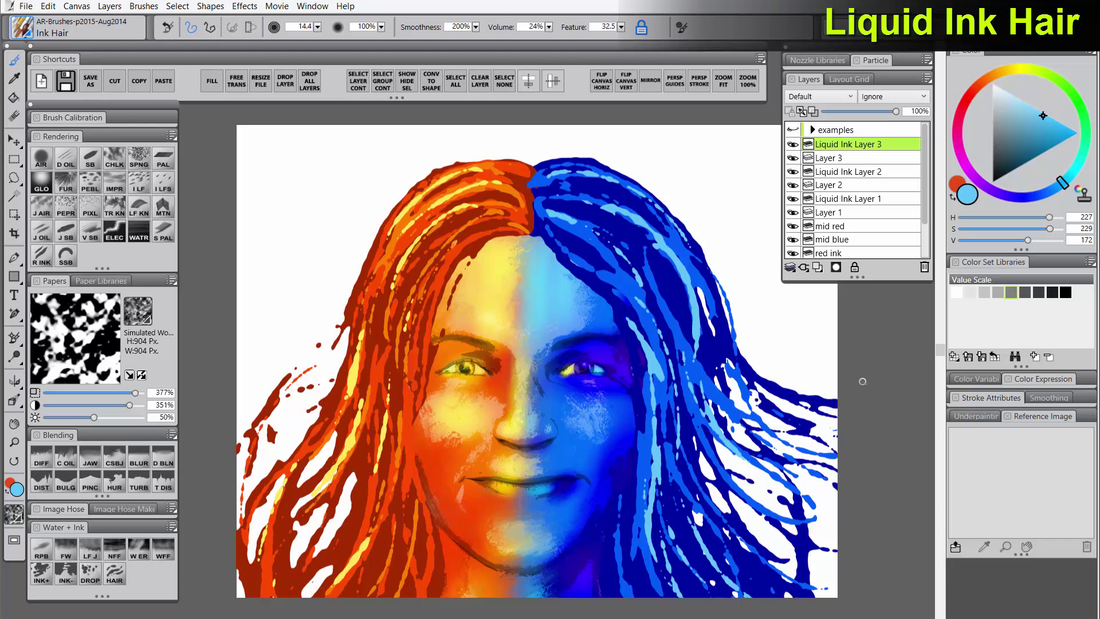
Delete the empty default layers Layer 3, Layer 2 and Layer 1, keeping the Liquid Ink layers
click(840, 160)
click(924, 267)
click(843, 171)
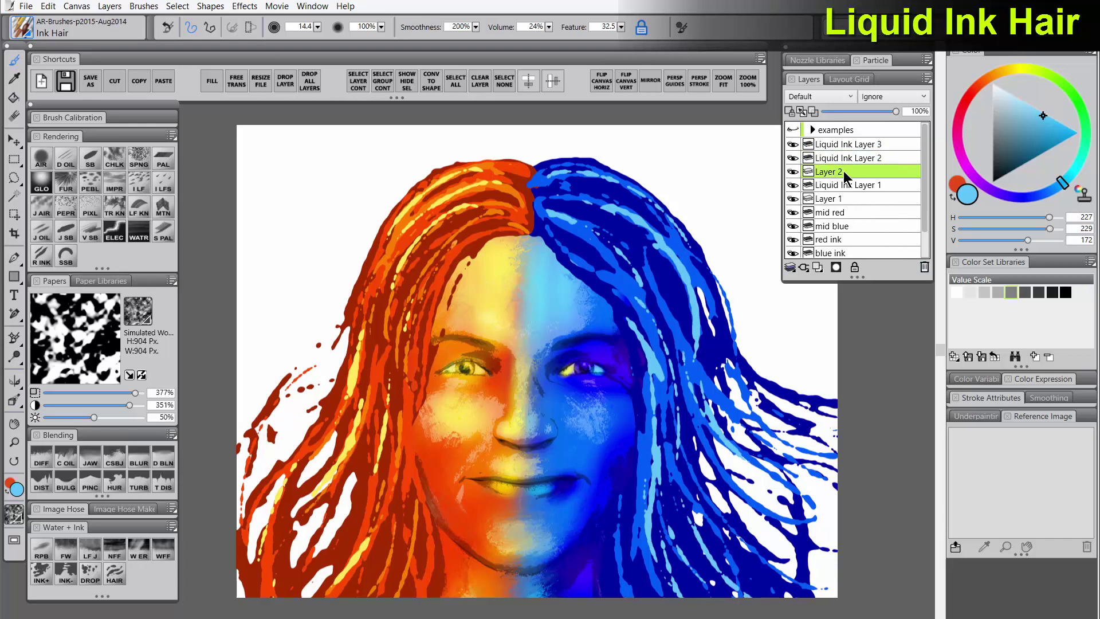
click(925, 267)
click(839, 183)
click(924, 267)
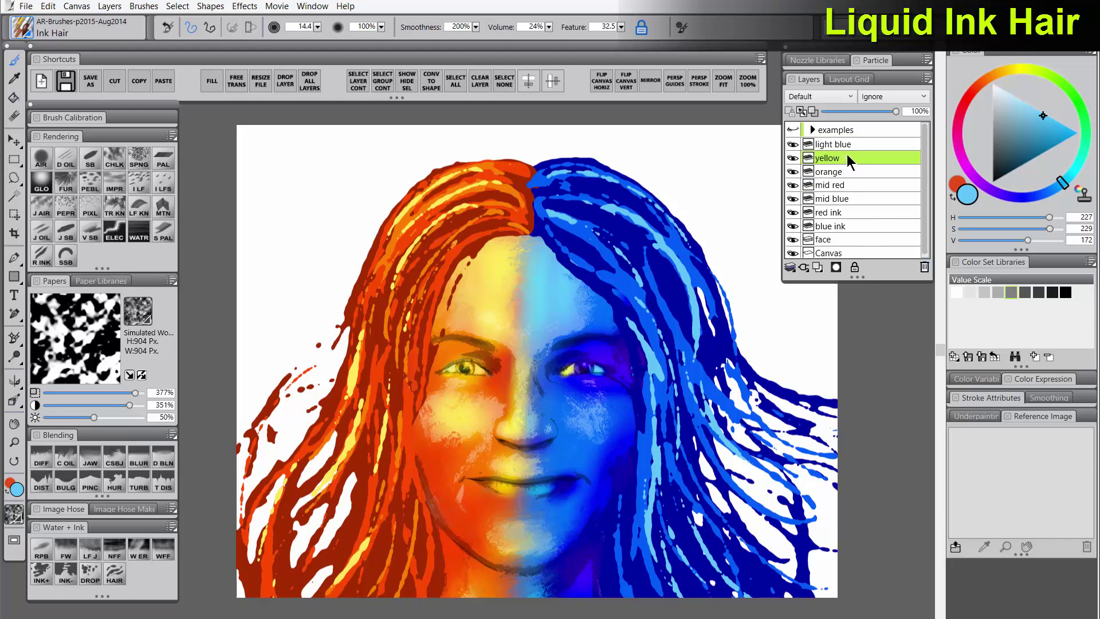
Toggle the blue ink layer's visibility to check it, and erode its outer and lower strands with the Graphic Bristle Resist brush
click(840, 225)
click(795, 226)
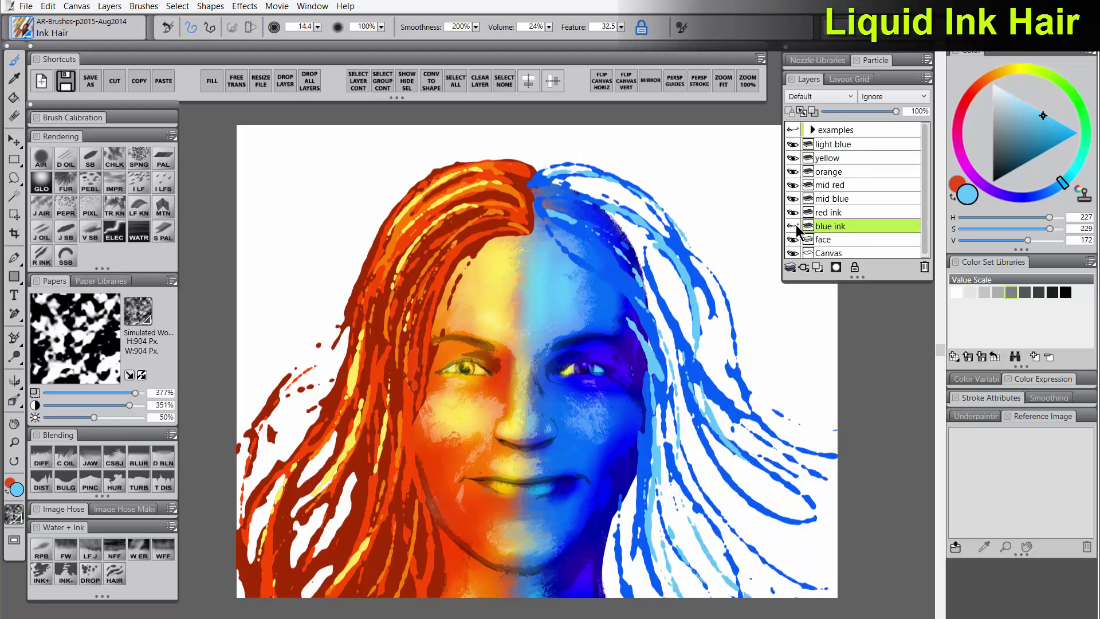
click(794, 226)
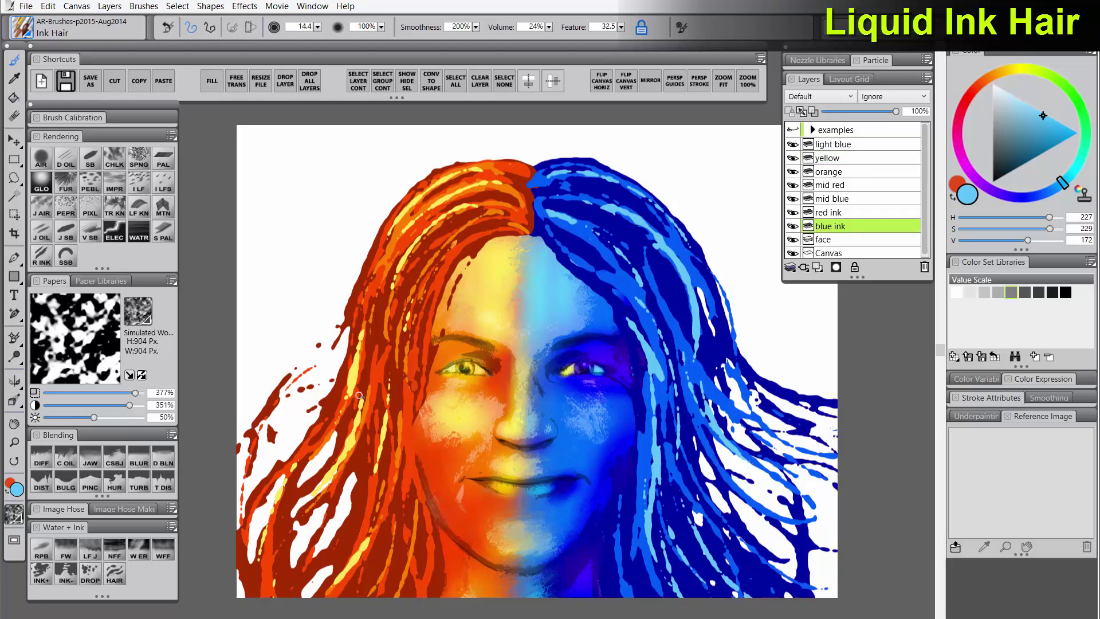
click(65, 585)
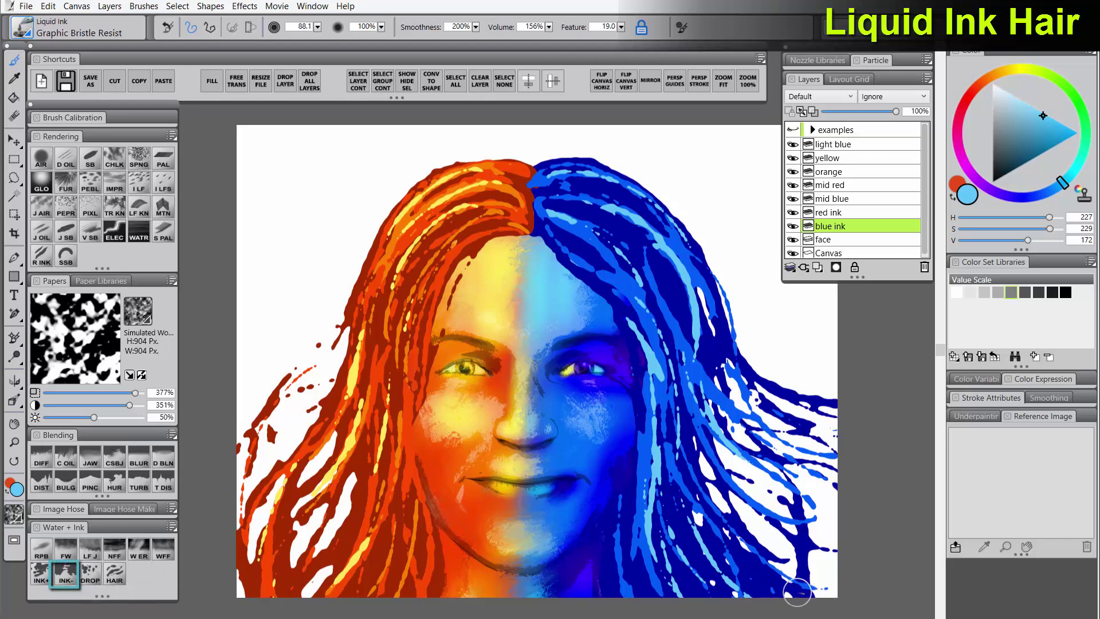
drag(797, 593, 747, 571)
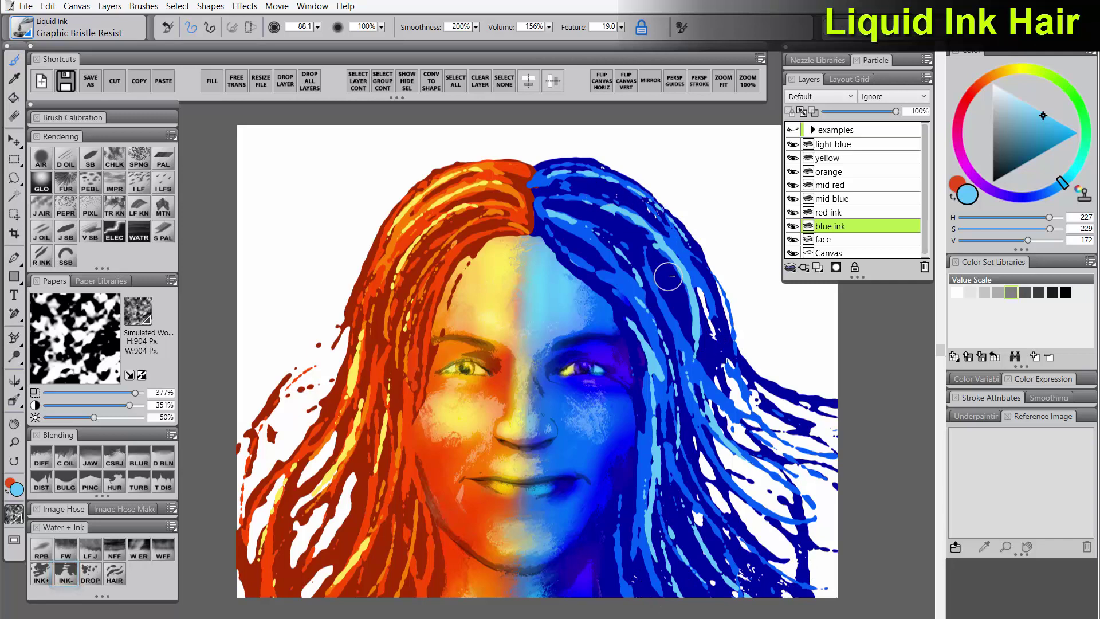
drag(772, 383, 841, 414)
drag(804, 548, 811, 549)
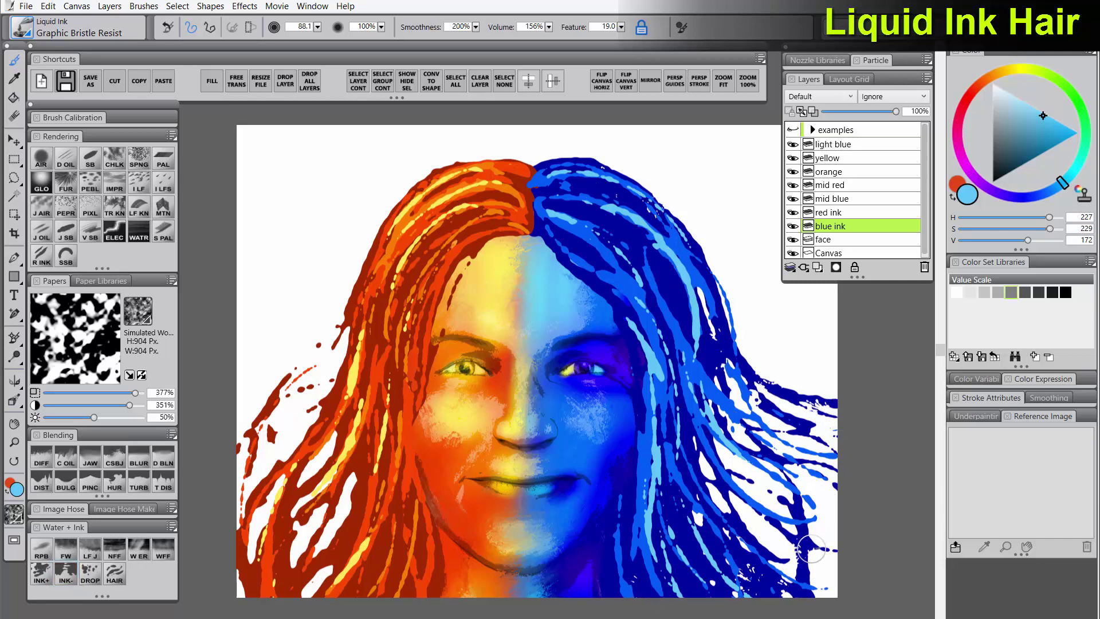
On the red ink layer, erode the outer and lower dark red strands with the Graphic Bristle Resist brush
click(842, 212)
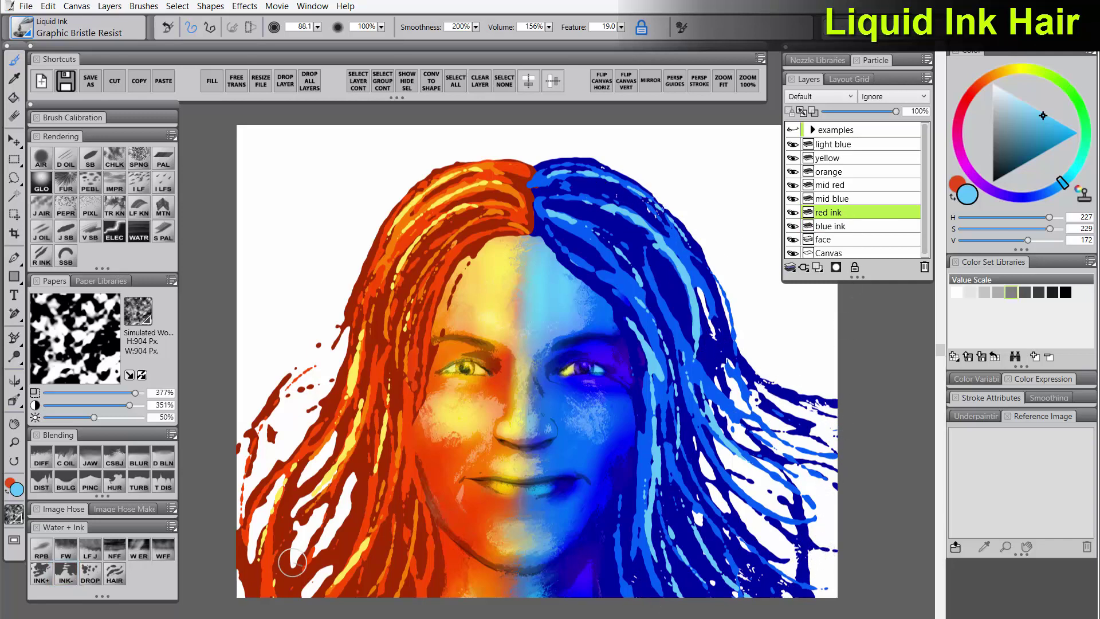
drag(293, 562, 291, 602)
drag(286, 467, 291, 462)
drag(322, 566, 342, 584)
drag(351, 490, 355, 458)
drag(342, 385, 345, 318)
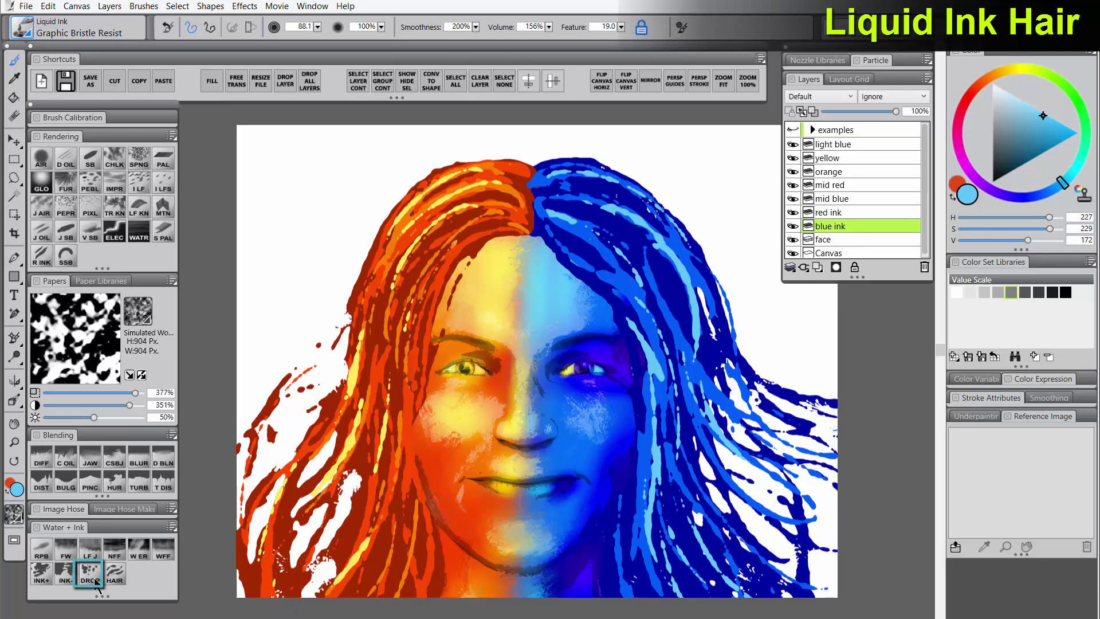
On a new layer above light blue, spatter dark blue drops around the parting with the Drops of Ink brush, reducing its size to 16
click(90, 575)
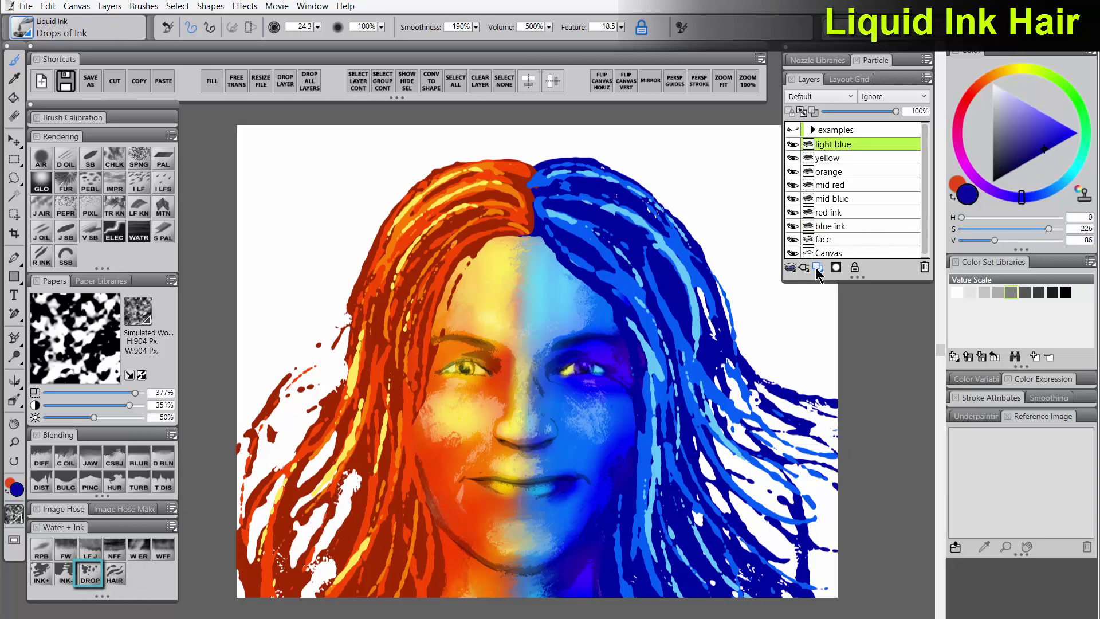
click(817, 267)
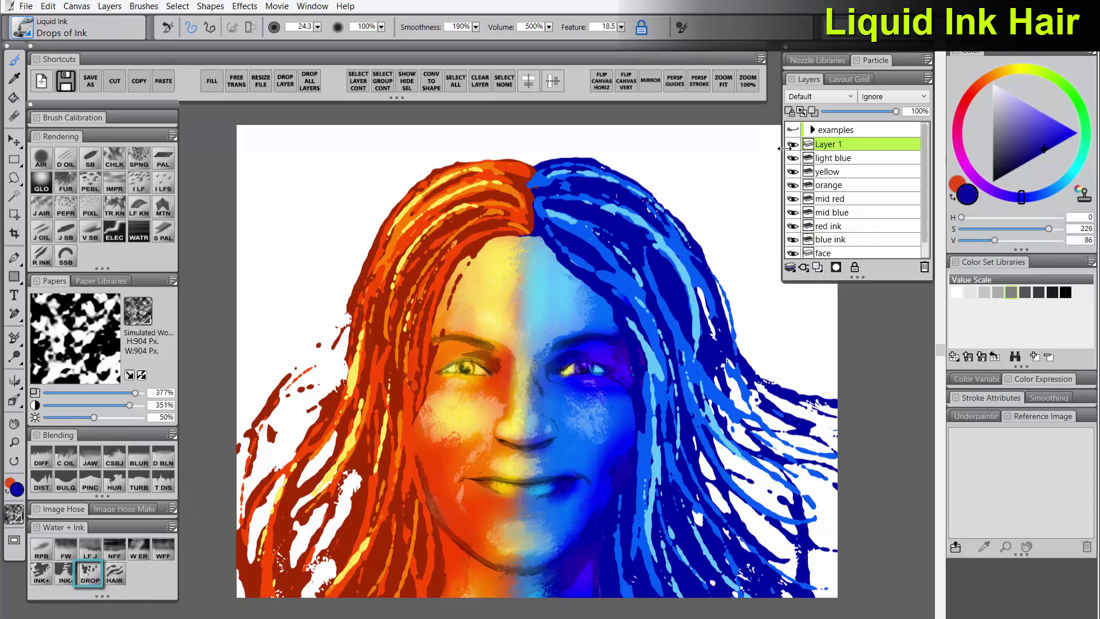
click(519, 210)
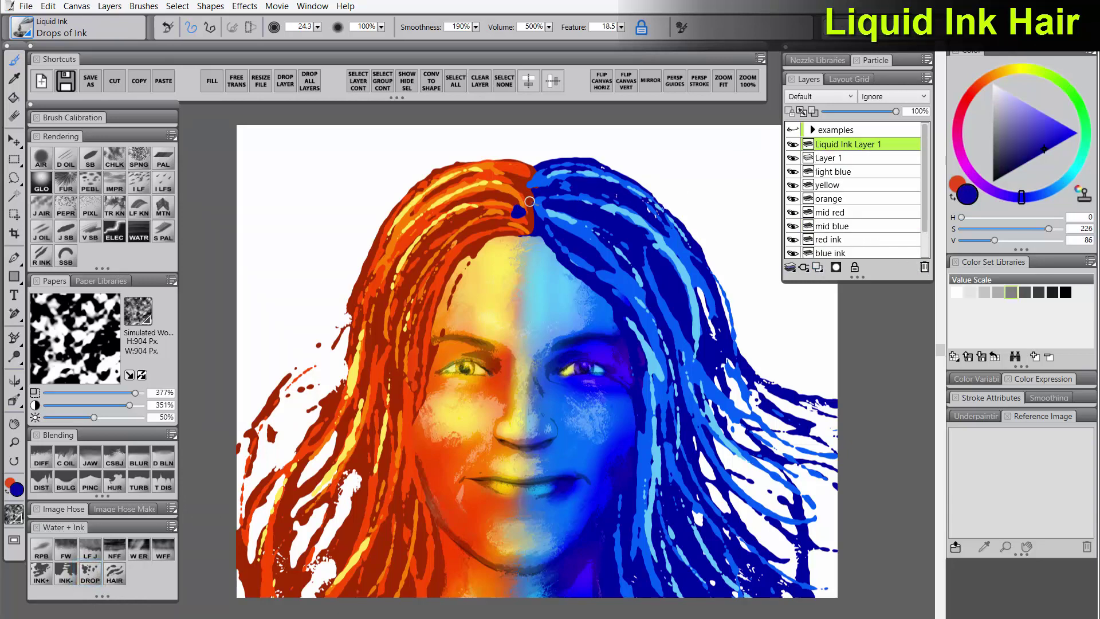
key(bracketleft)
key(bracketleft)
click(474, 210)
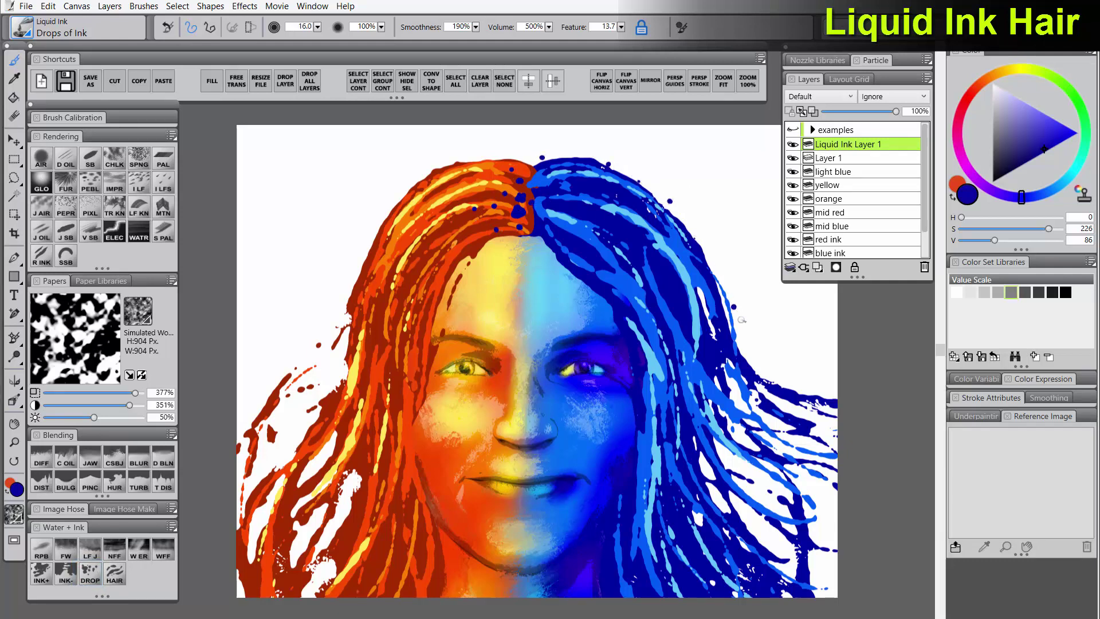
Scatter dark blue drops along the outer blue hair, and try a looping drop stroke on the white background and undo it
mouse_move(742, 320)
mouse_down()
mouse_move(794, 373)
mouse_move(781, 405)
mouse_up()
drag(735, 468, 757, 529)
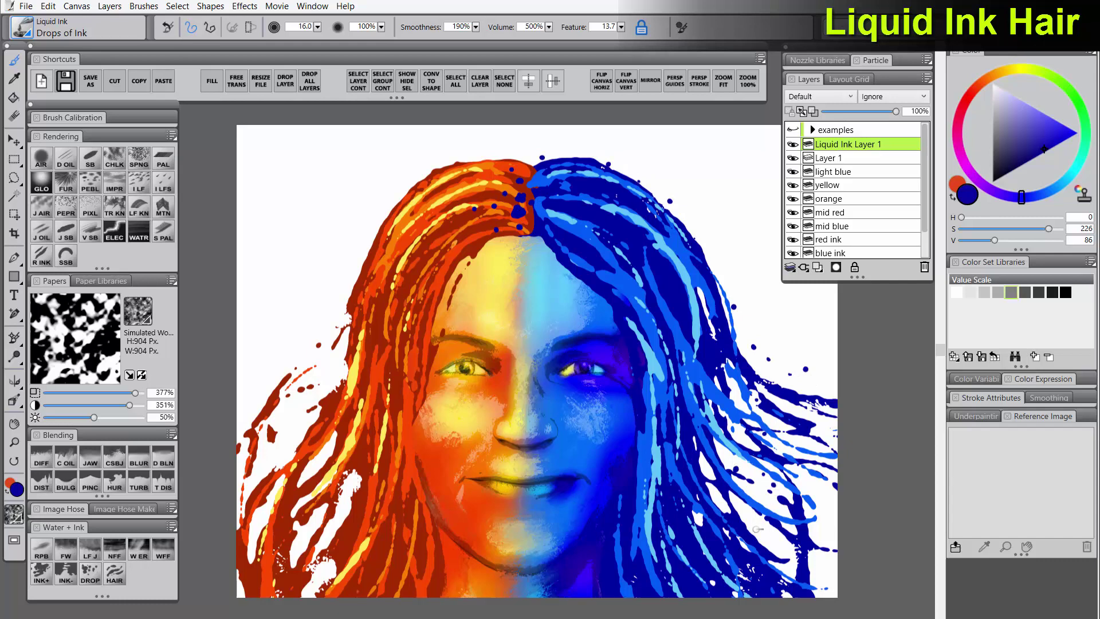
mouse_move(744, 295)
mouse_down()
mouse_move(770, 275)
mouse_move(831, 355)
mouse_move(805, 335)
mouse_up()
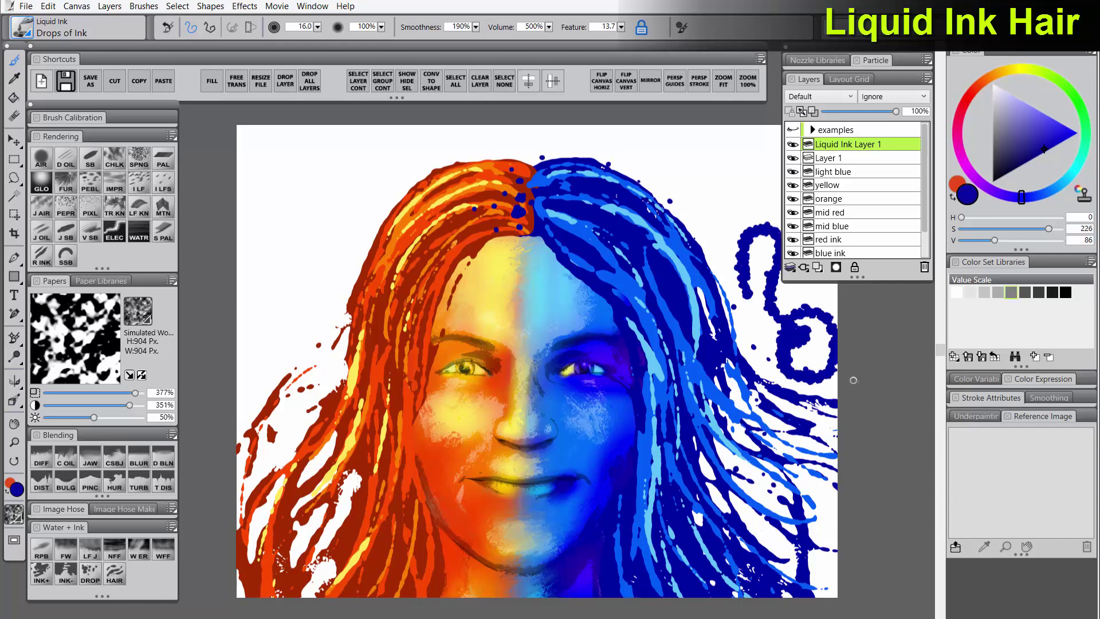
key(ctrl+z)
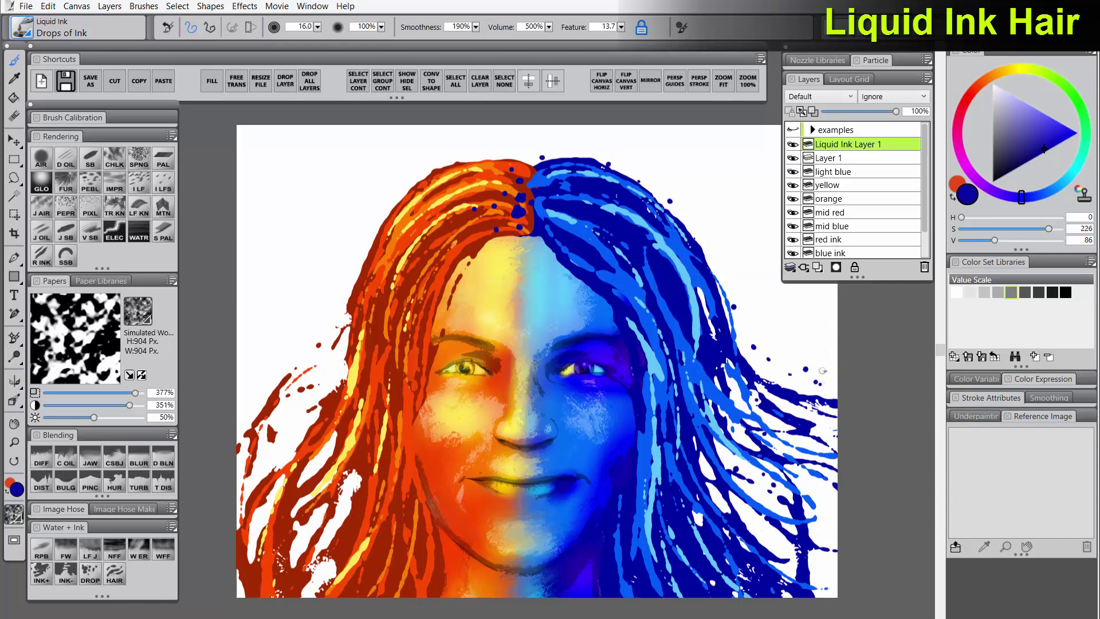
Scatter dark red, light yellow and orange-red drops, with colours sampled from the painting, over and around the red hair
alt+click(479, 241)
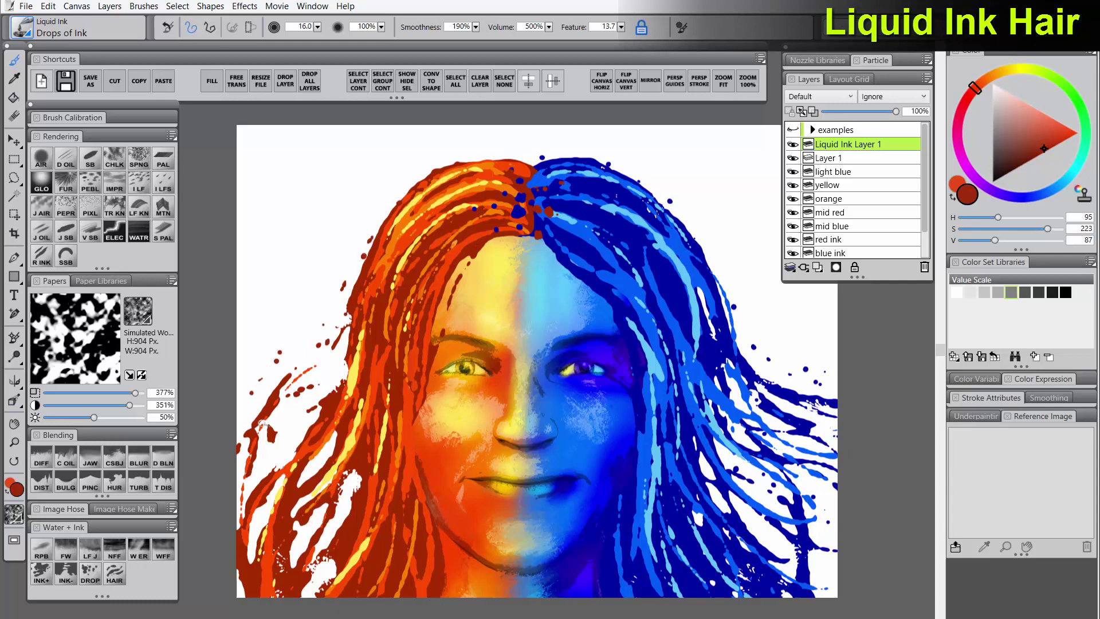
mouse_move(263, 423)
mouse_down()
mouse_move(293, 365)
mouse_move(330, 356)
mouse_move(280, 448)
mouse_up()
alt+click(425, 206)
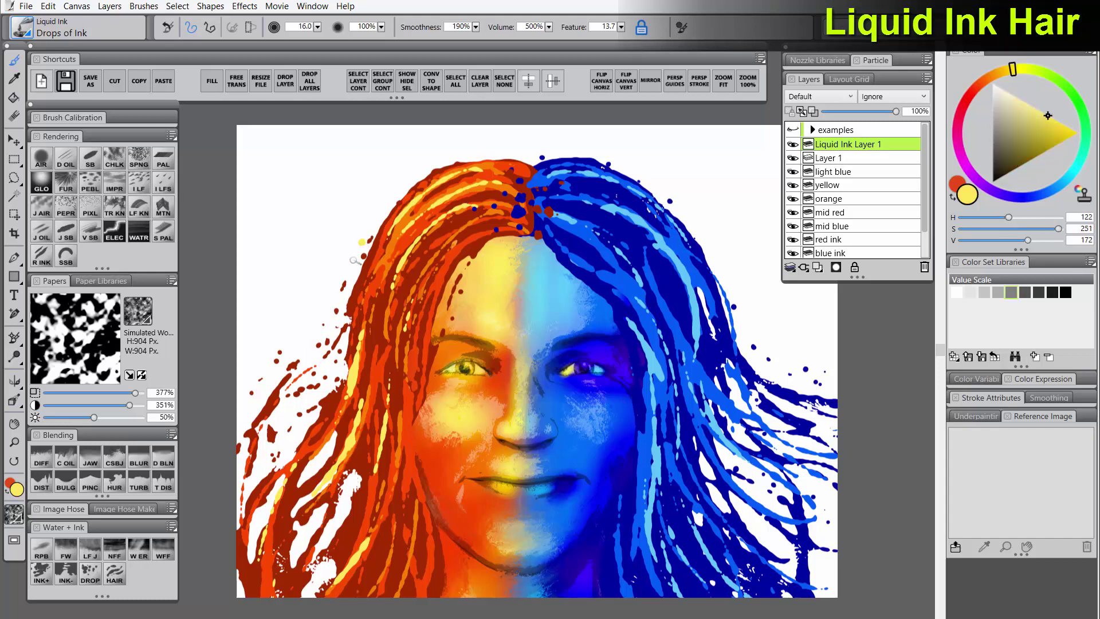
drag(354, 261, 407, 244)
alt+click(446, 274)
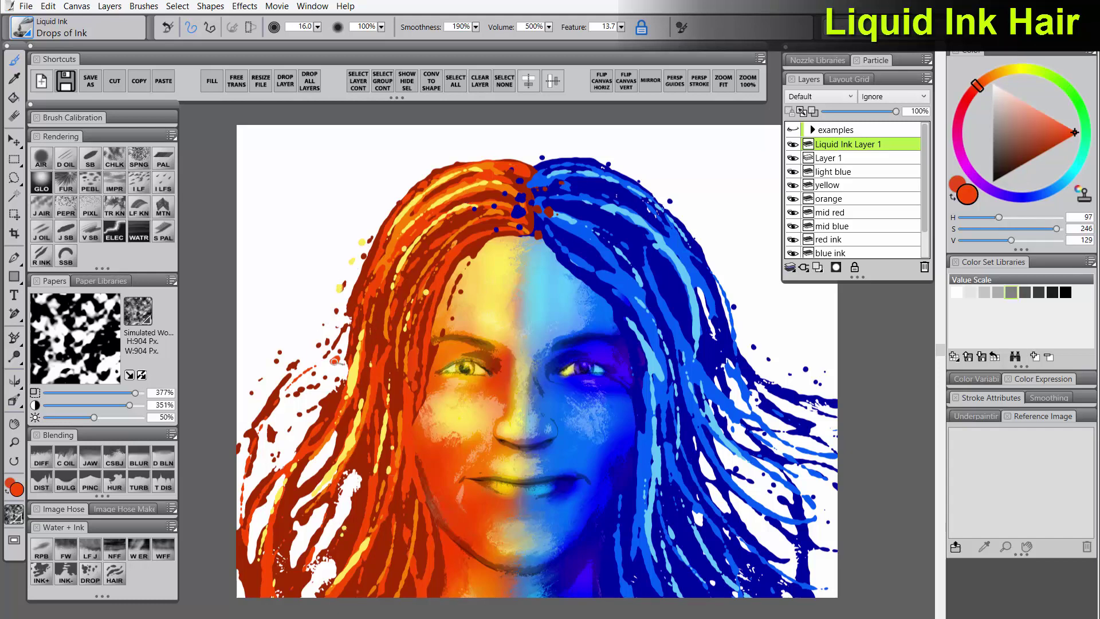
Scatter mid blue and light blue drops, sampled from the strands, over and around the blue hair
alt+click(683, 324)
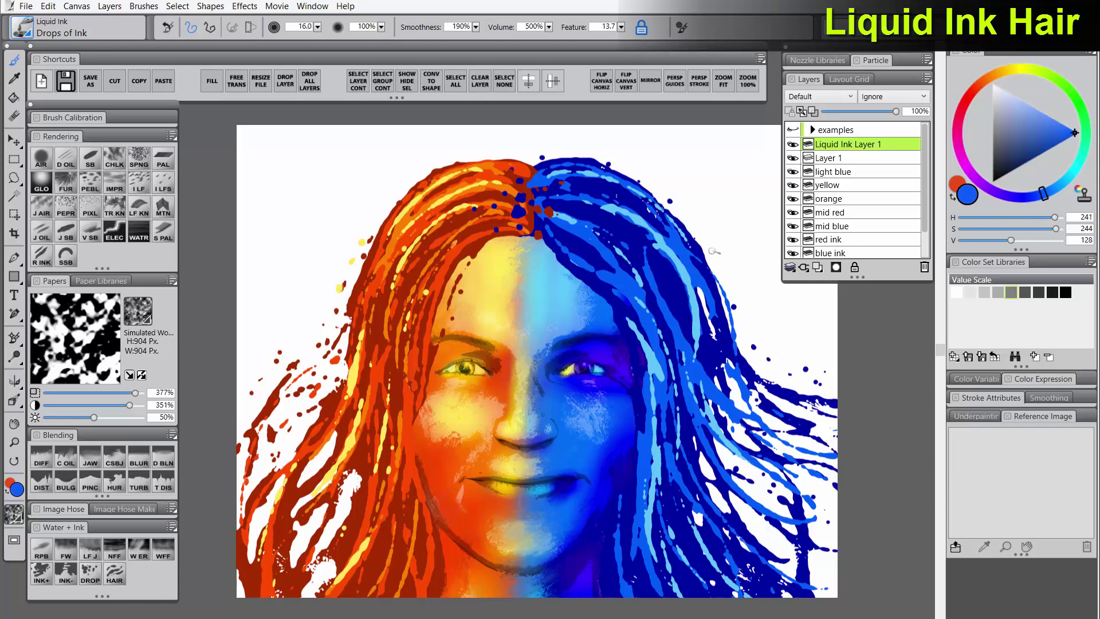
drag(747, 450, 764, 457)
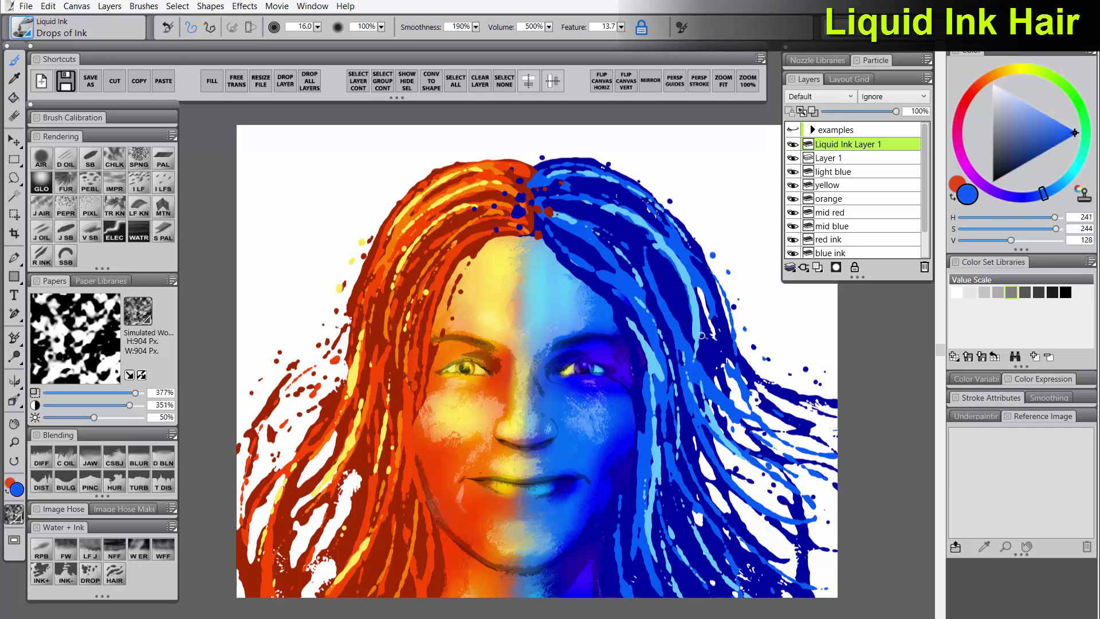
alt+click(699, 299)
click(774, 453)
click(719, 502)
click(739, 524)
click(768, 549)
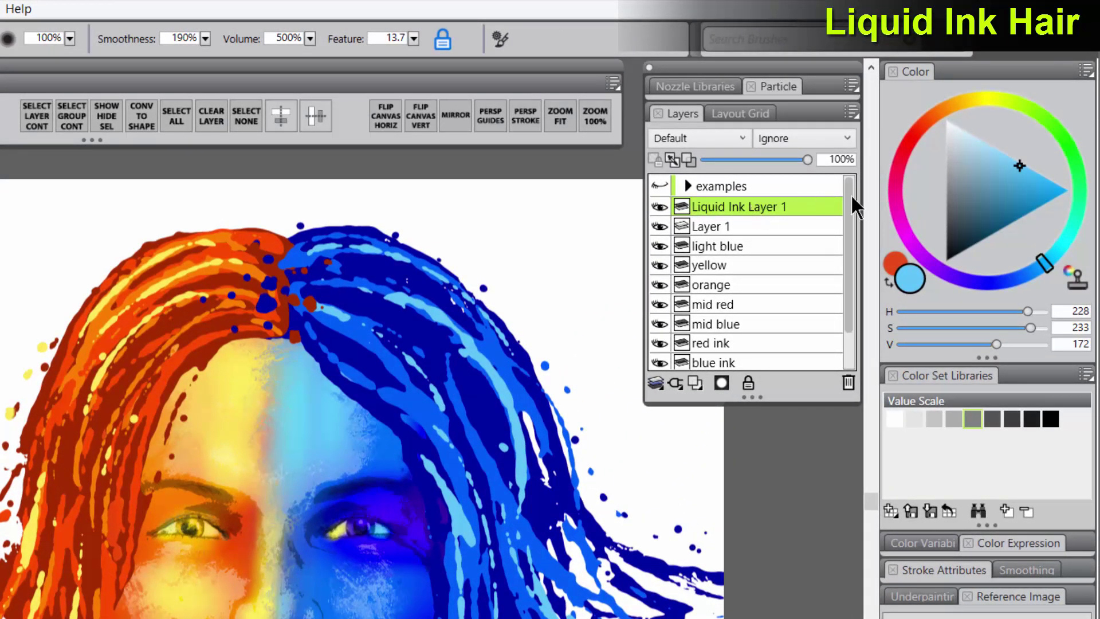
Merge all layers from Liquid Ink Layer 1 down to blue ink into a single layer and select it
right_click(682, 204)
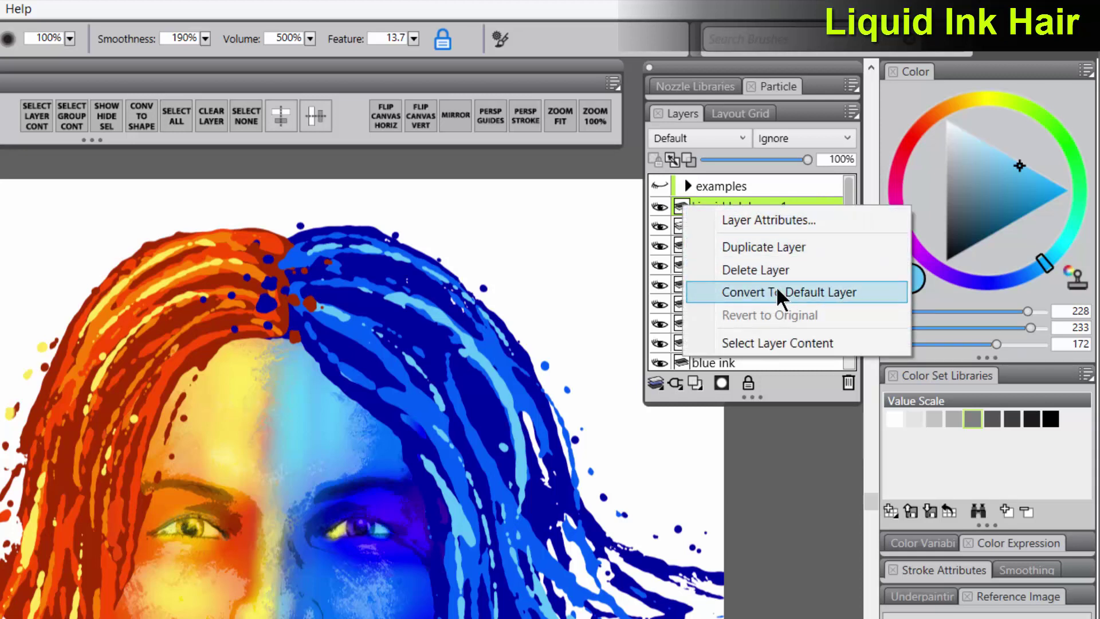
click(791, 205)
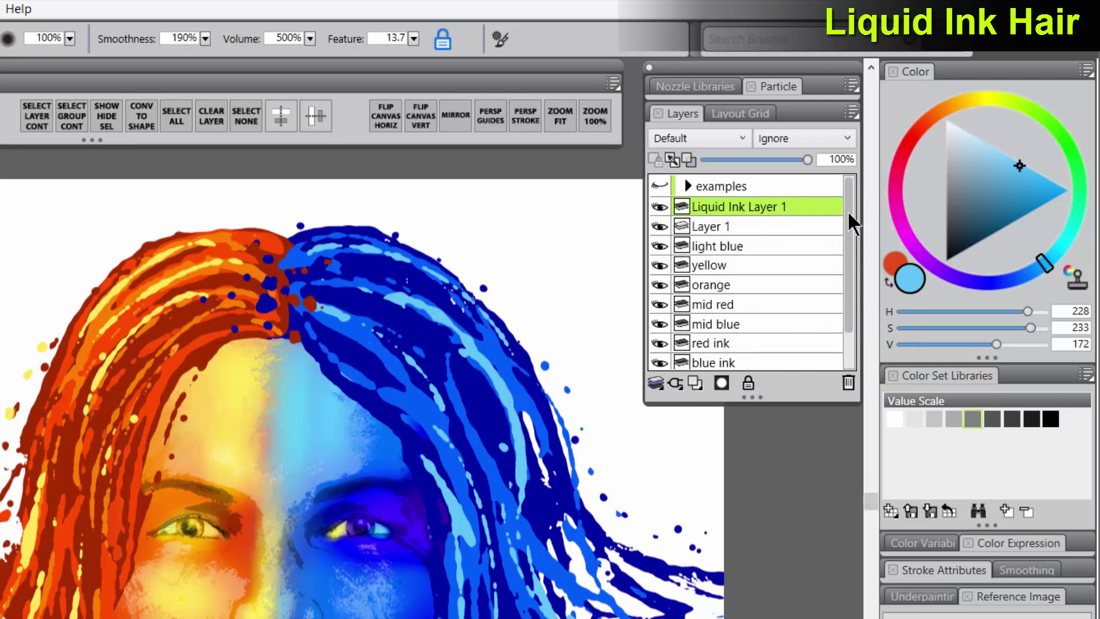
scroll(852, 246, down, 1)
shift+click(730, 344)
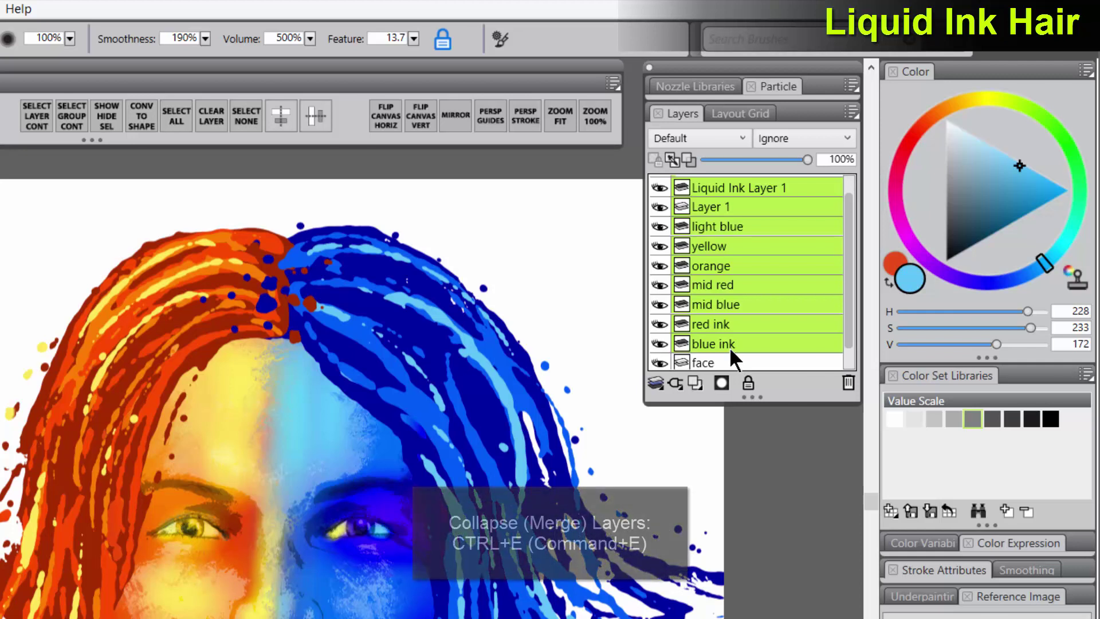
key(ctrl+e)
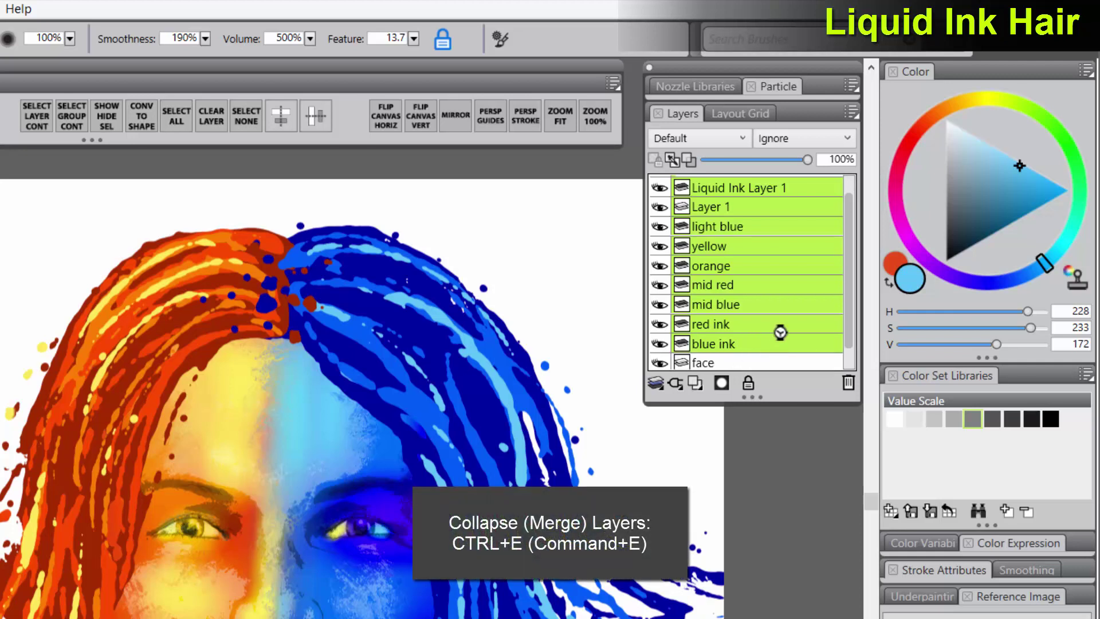
click(741, 205)
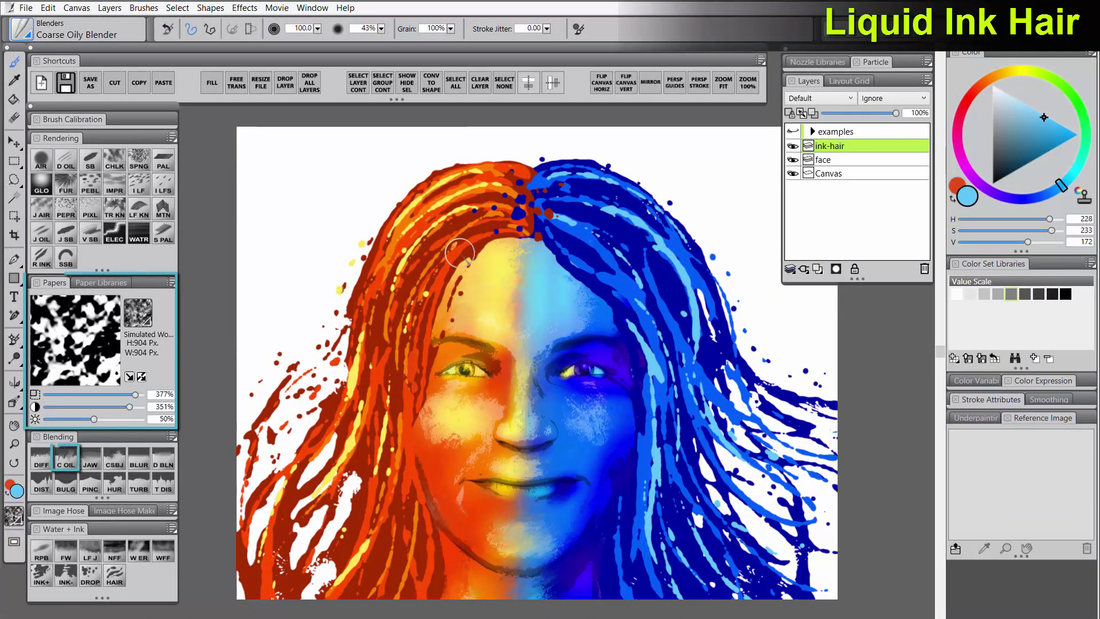
On the ink-hair layer, roughen the blue strands, the parting and the outer red hair with the Coarse Oily Blender
drag(560, 185, 623, 214)
drag(556, 215, 649, 273)
drag(729, 324, 756, 430)
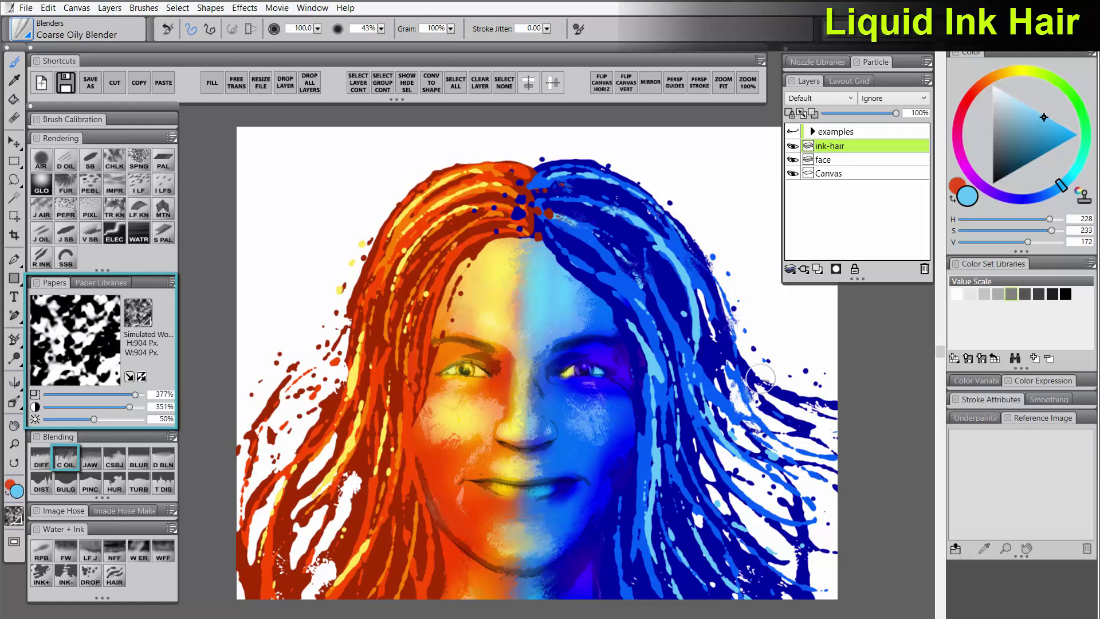
drag(761, 378, 854, 418)
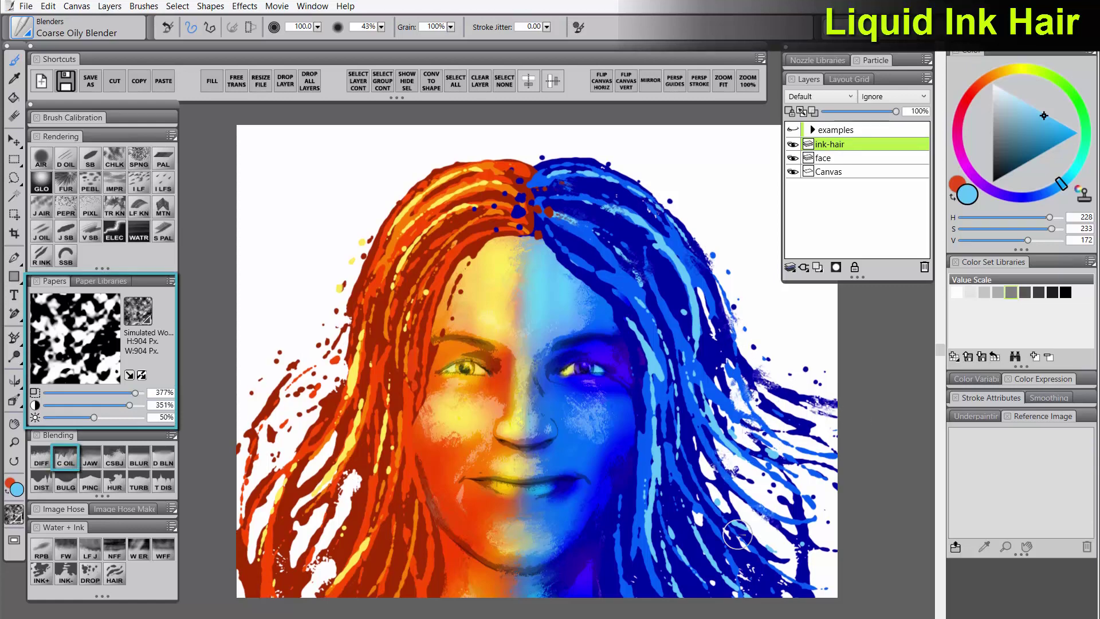
drag(648, 368, 688, 475)
drag(479, 218, 527, 206)
drag(292, 390, 338, 381)
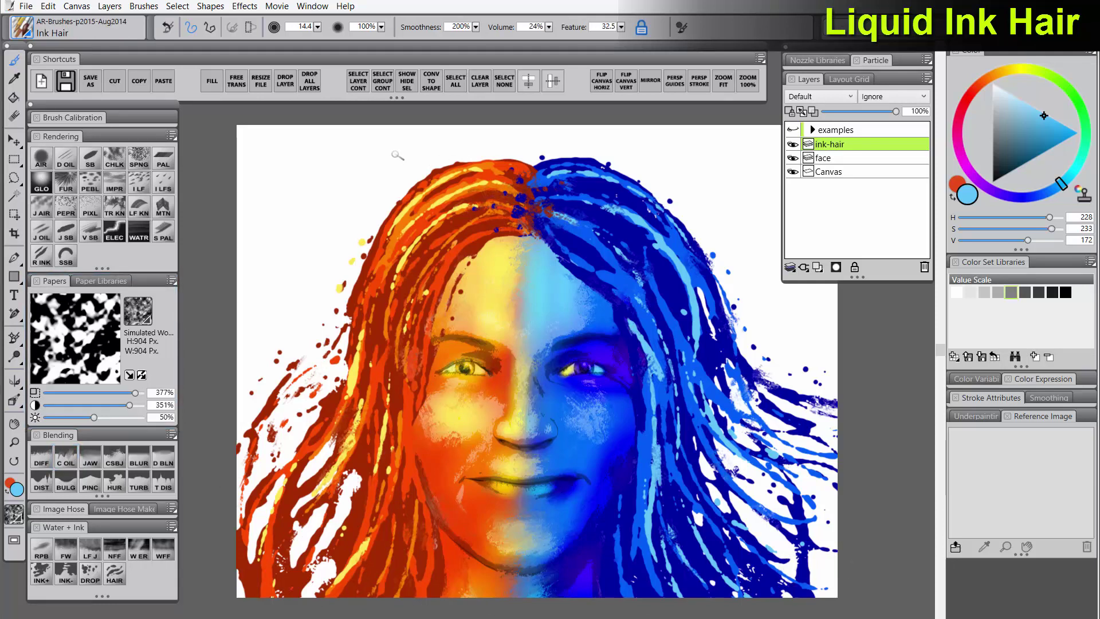
Paint loose light blue Ink Hair strokes on the white background beside the red hair, and save the painting as a new file
drag(397, 155, 315, 241)
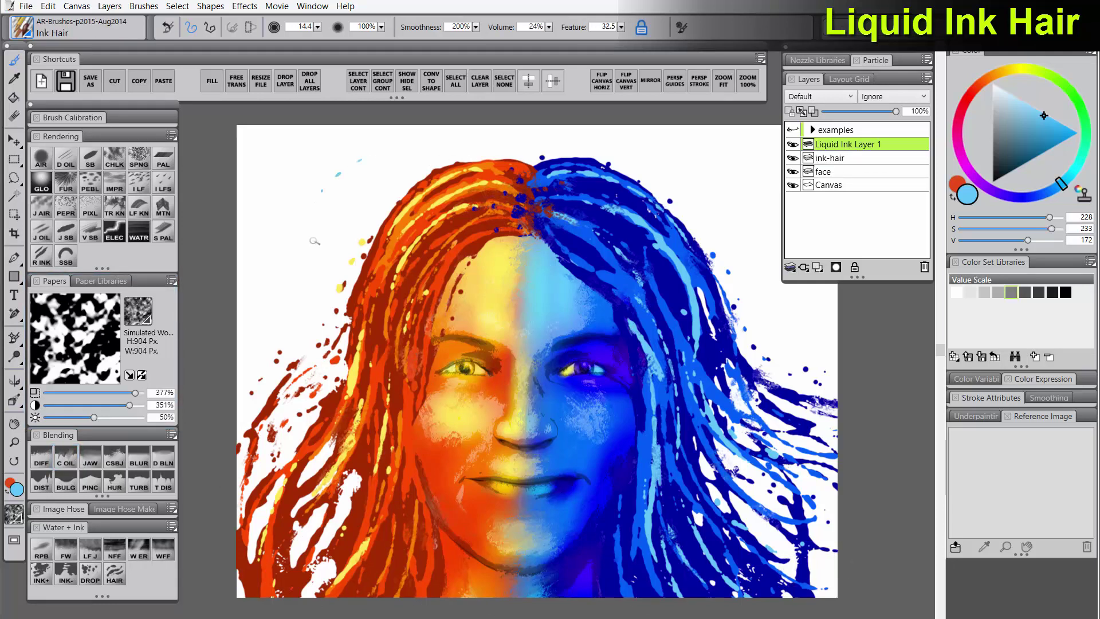
mouse_move(370, 166)
mouse_down()
mouse_move(302, 285)
mouse_move(358, 156)
mouse_move(338, 252)
mouse_up()
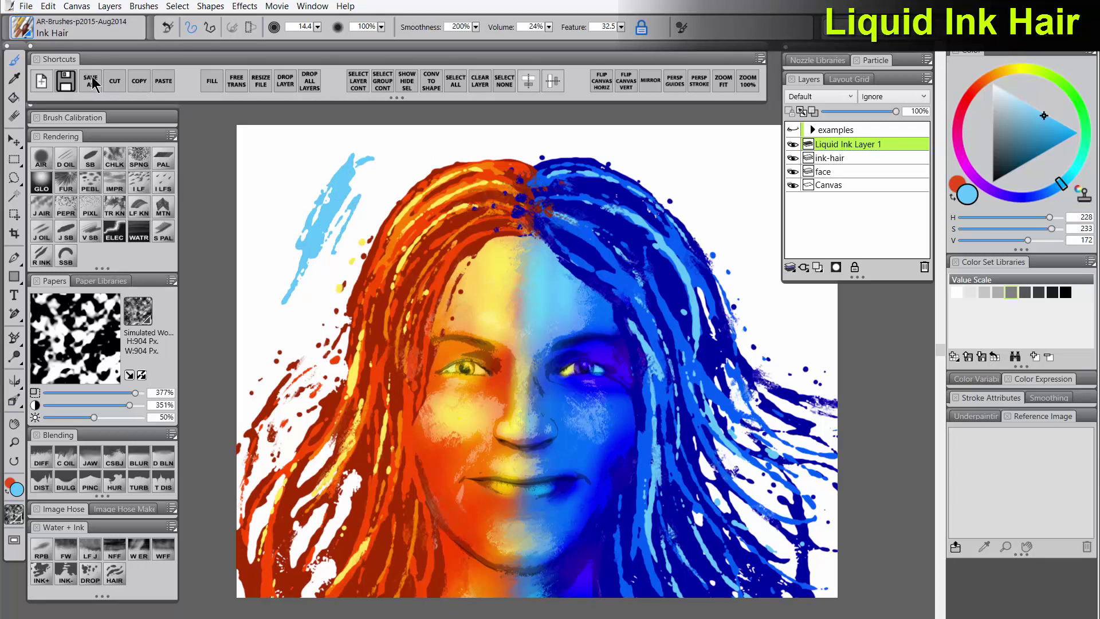
key(ctrl+shift+s)
click(504, 365)
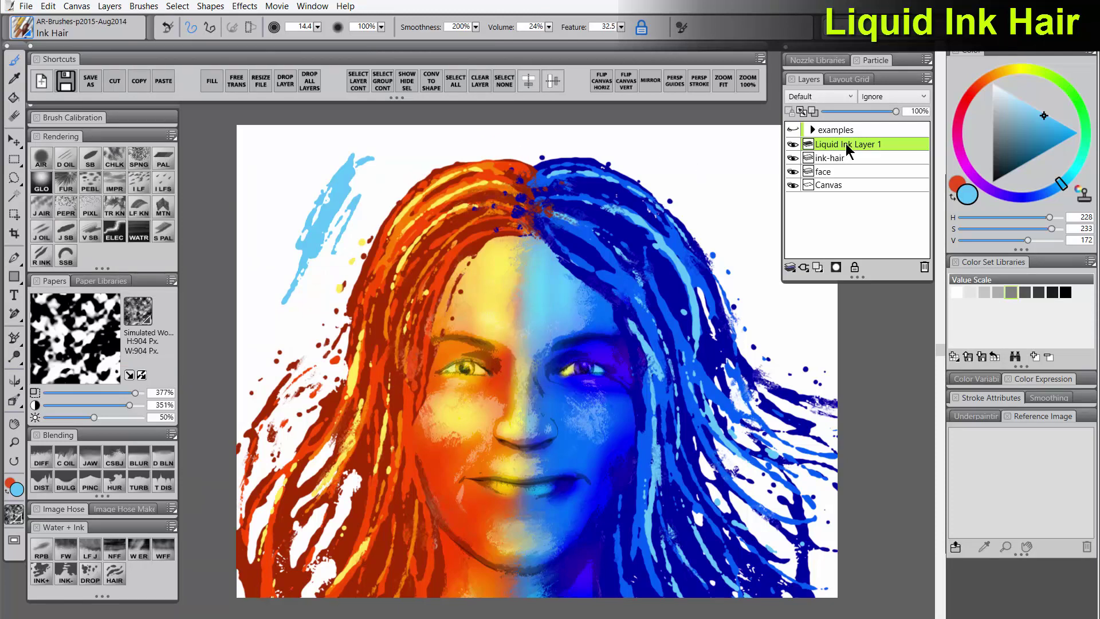
Erode the light blue test strokes beside the red hair with the Graphic Bristle Resist brush
click(66, 573)
mouse_move(331, 207)
mouse_down()
mouse_move(354, 180)
mouse_move(348, 229)
mouse_move(316, 246)
mouse_move(306, 280)
mouse_move(357, 209)
mouse_move(373, 162)
mouse_up()
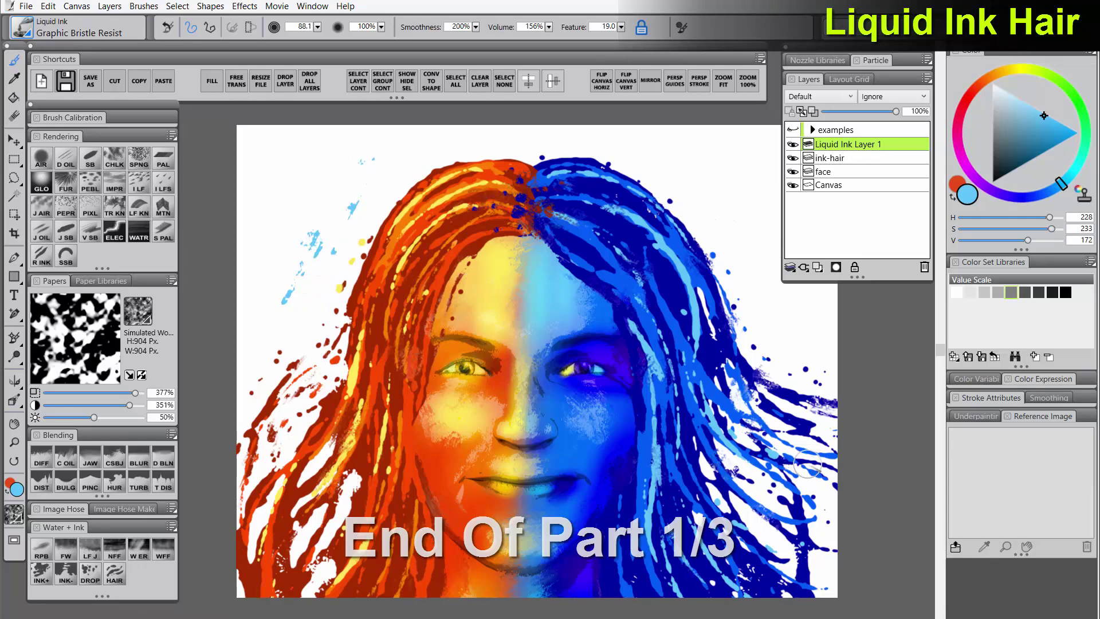